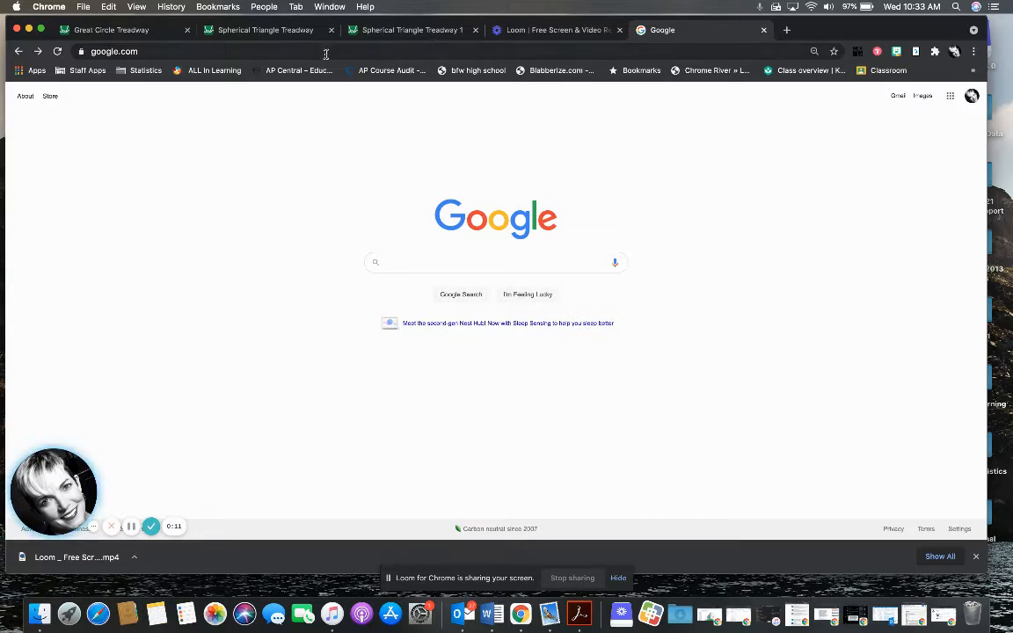
- Go to desmos.com and open the Geometry Tool
left_click(292, 48)
type("desmos.com")
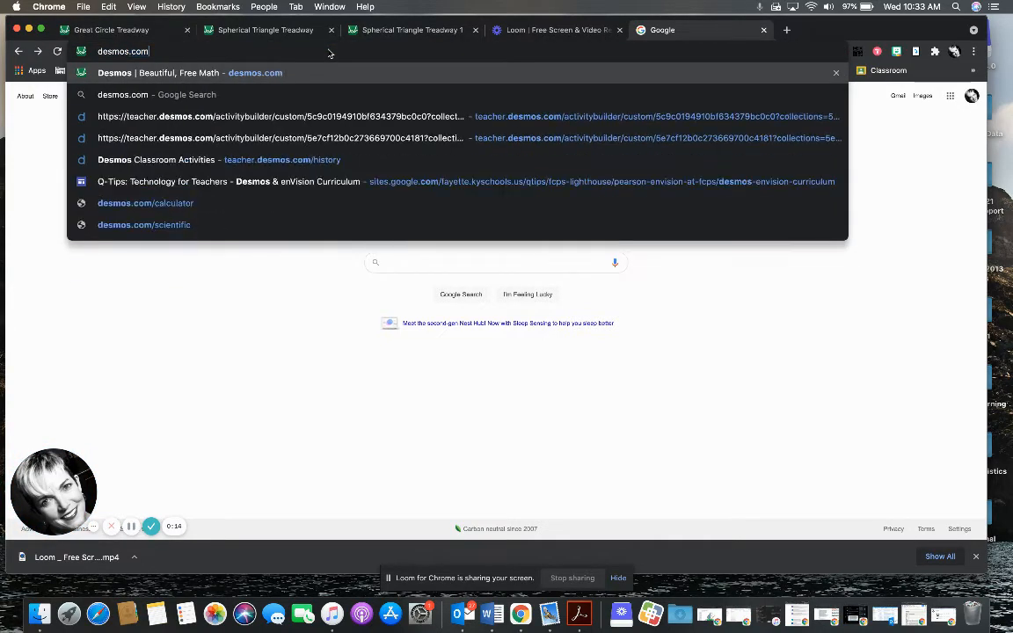
key("Return")
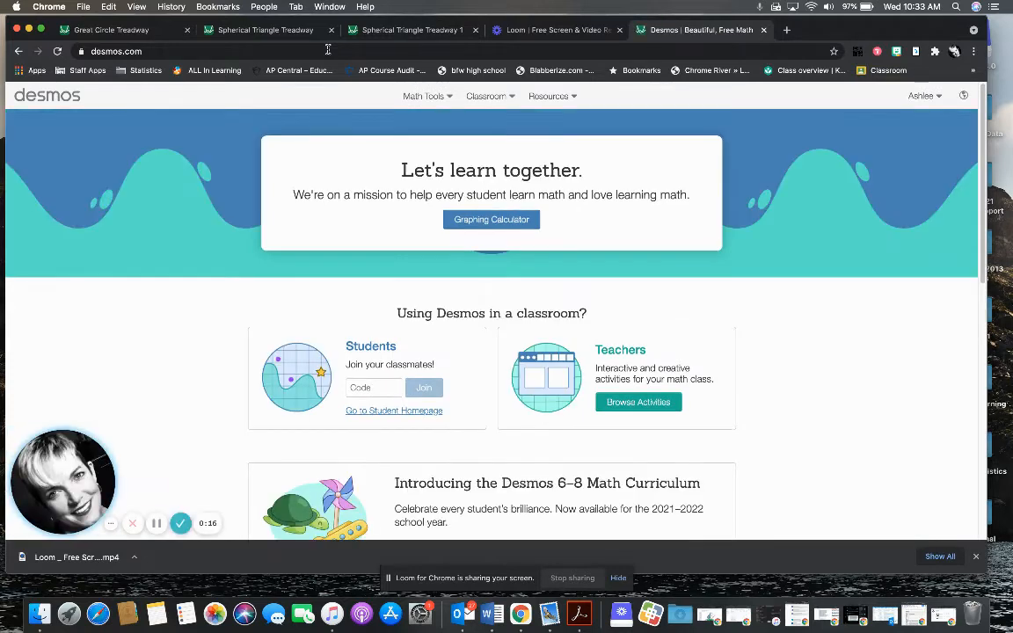
left_click(446, 96)
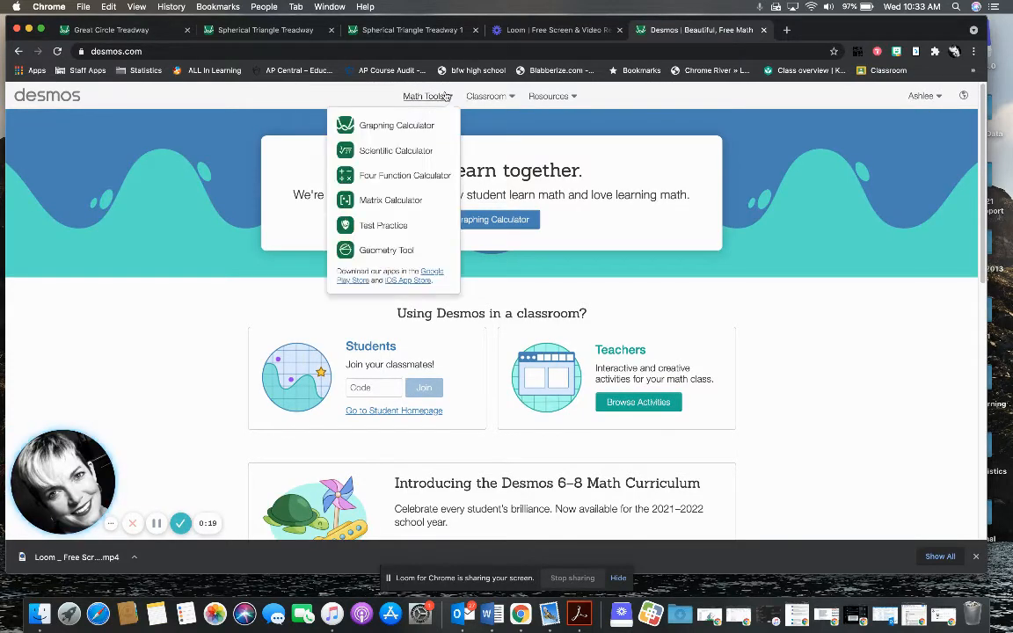
left_click(396, 251)
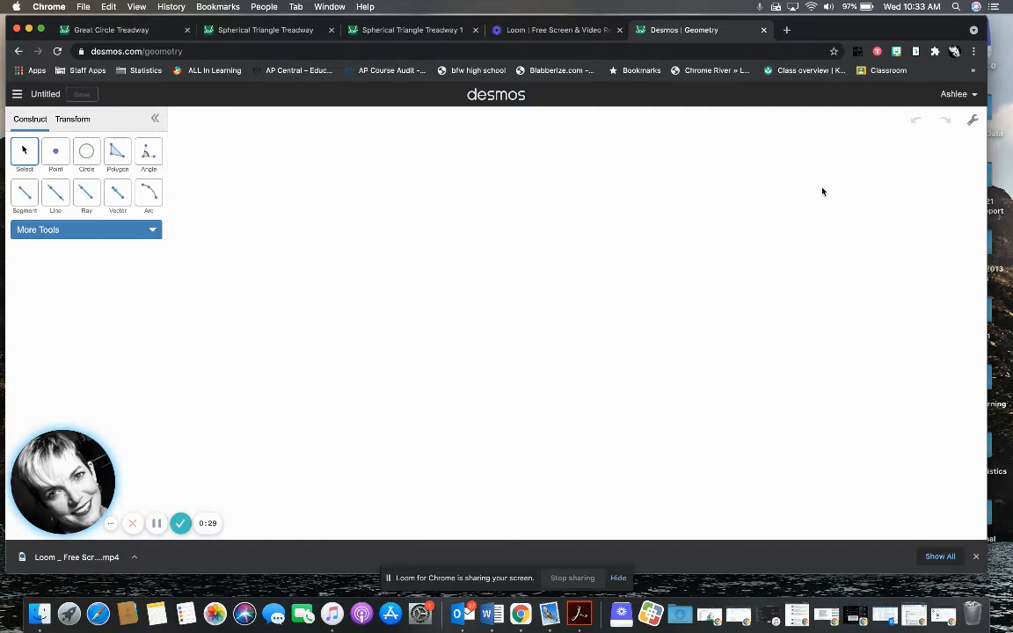
- Draw a large circle centred in the middle of the blank canvas
left_click(87, 153)
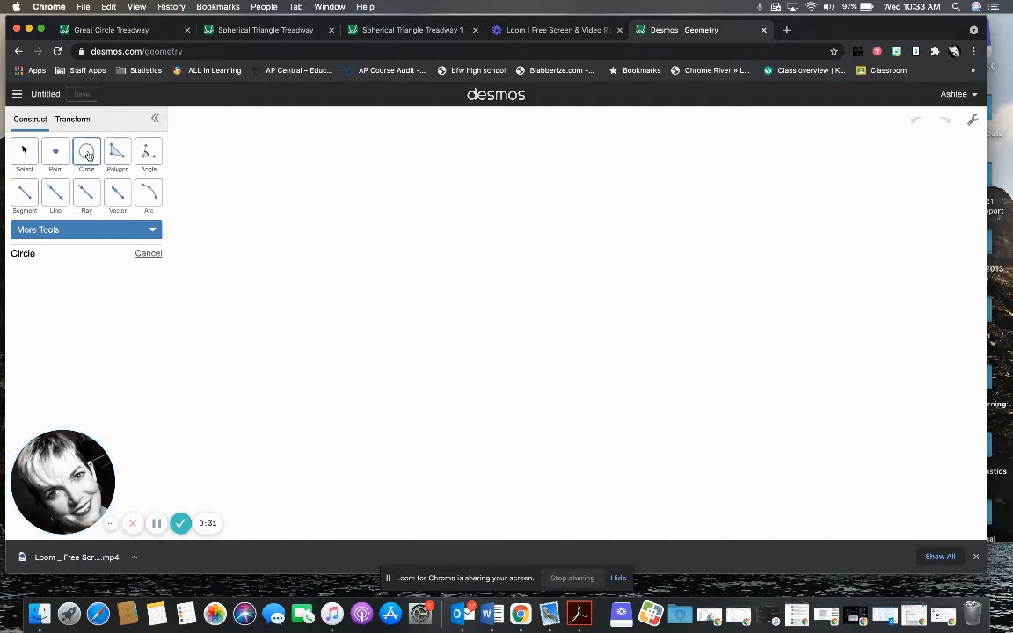
left_click(458, 309)
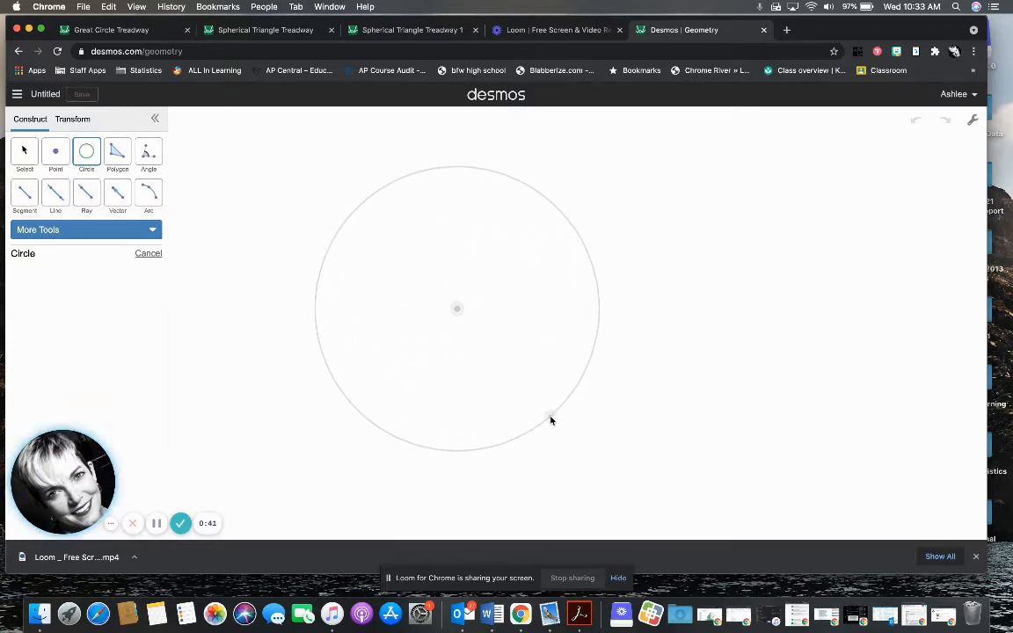
left_click(550, 419)
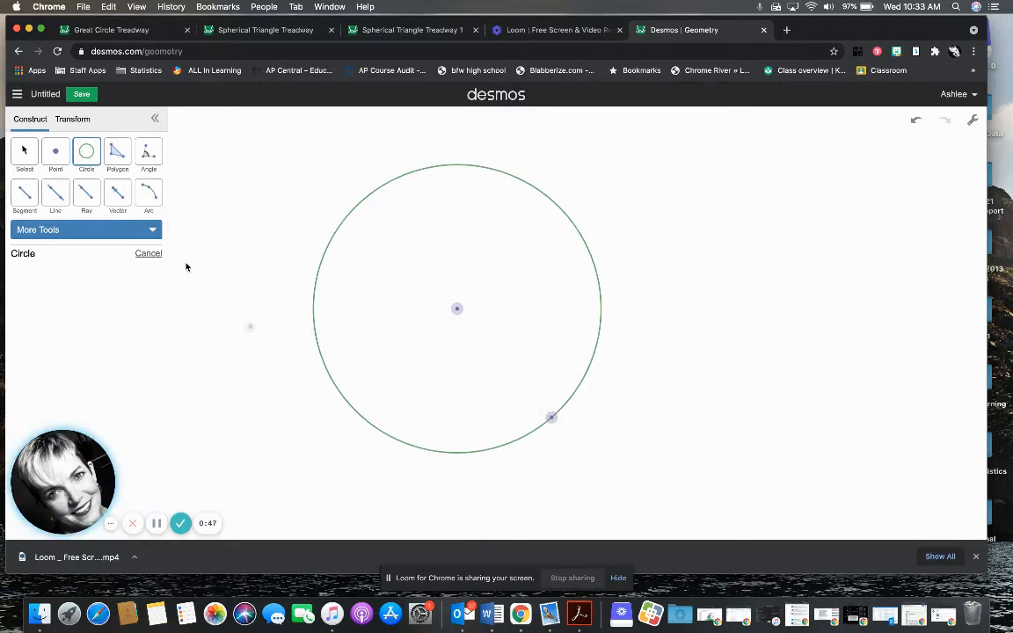
- Hide the circle's centre point and the point on its circumference
left_click(21, 154)
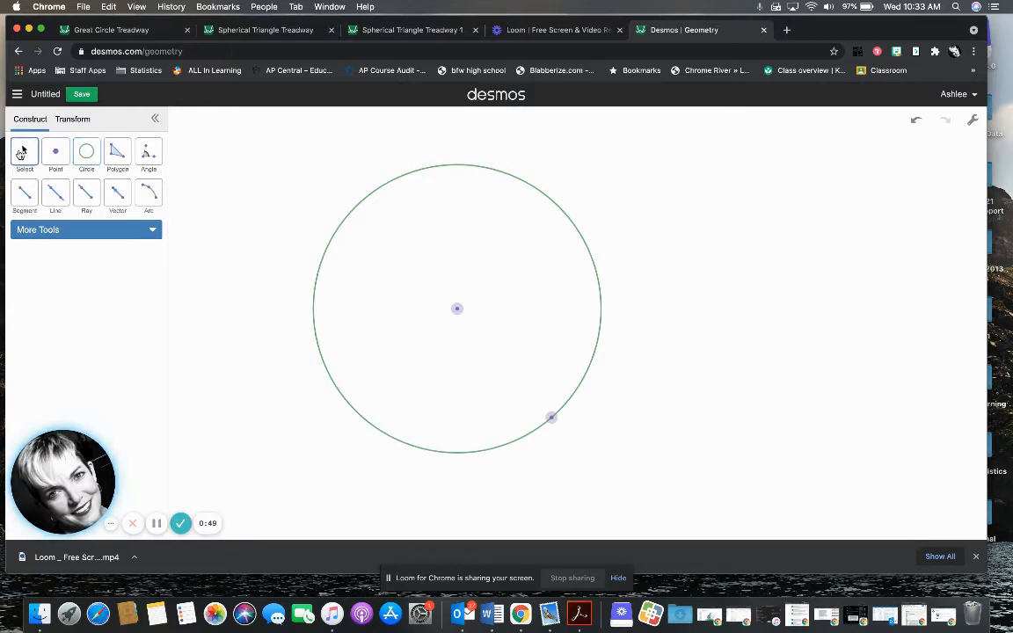
left_click(457, 309)
left_click(552, 418)
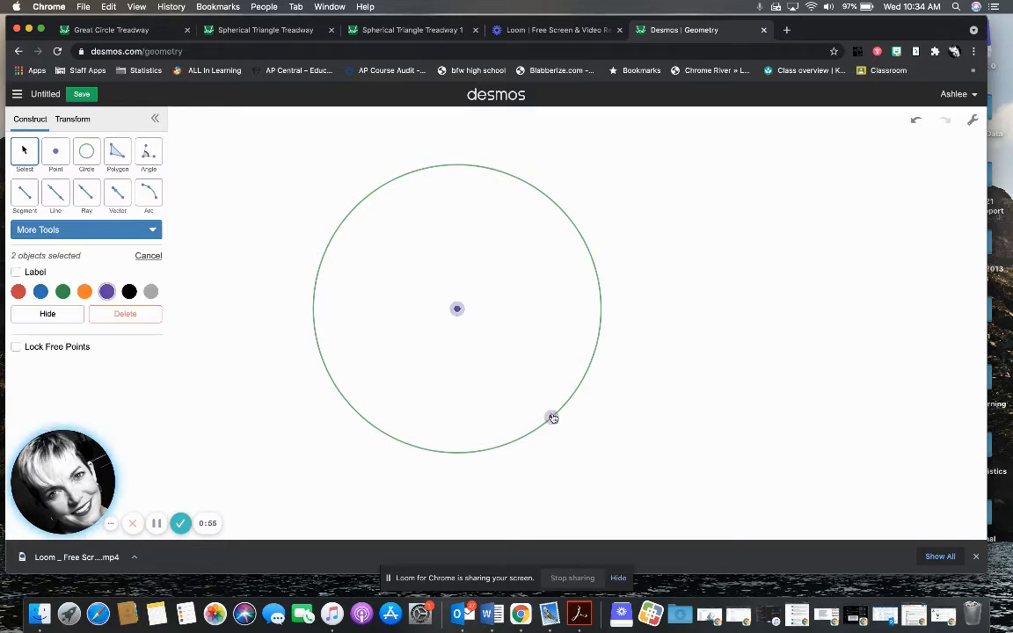
left_click(42, 319)
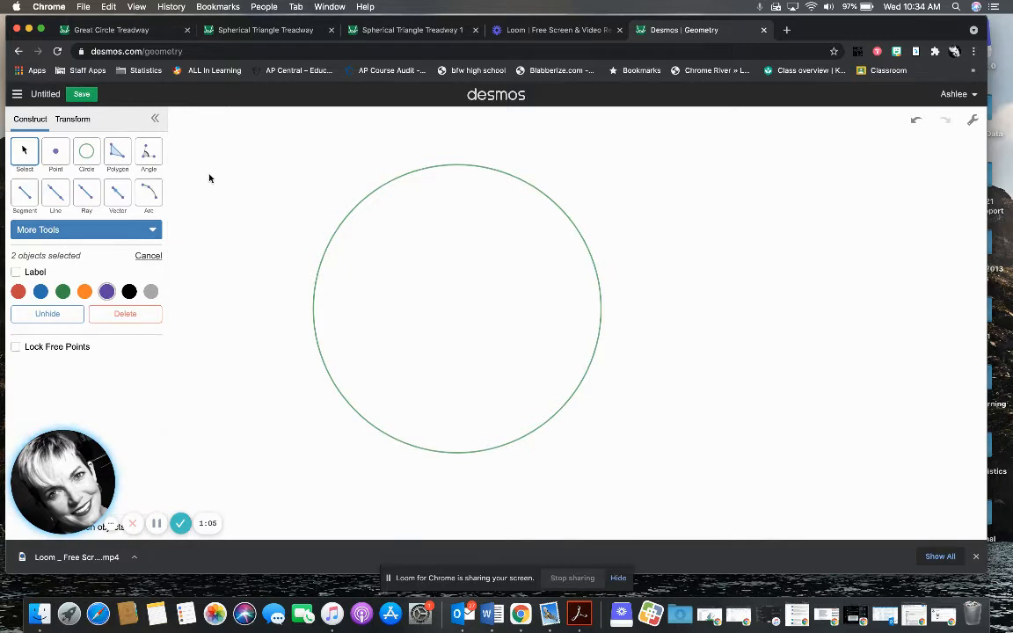
- Draw two arcs across the circle: one from its top to its bottom bowing right, one from its left to its right bowing downward
left_click(150, 196)
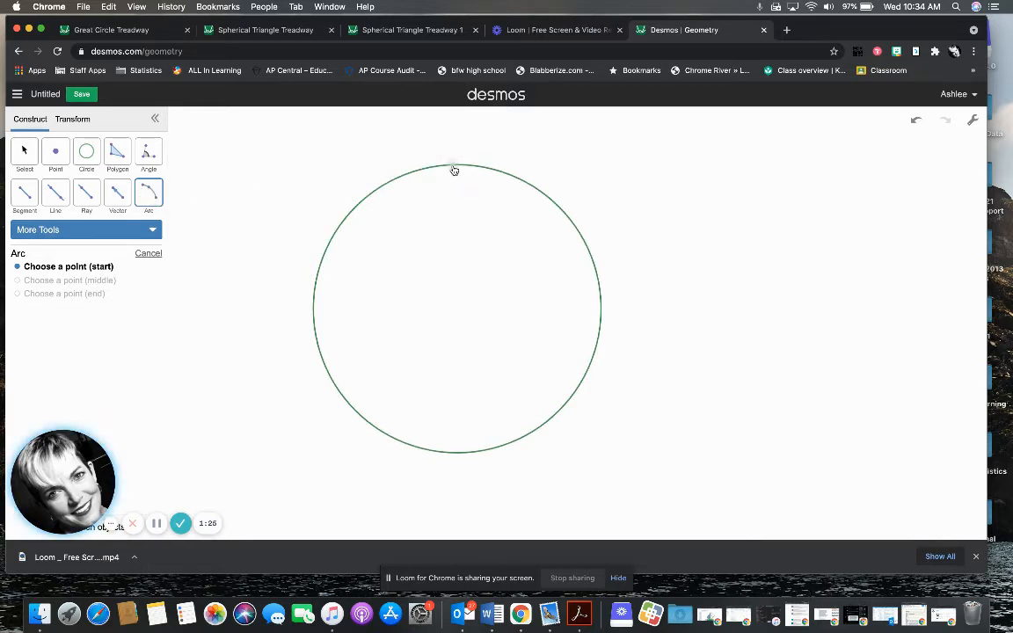
left_click(454, 170)
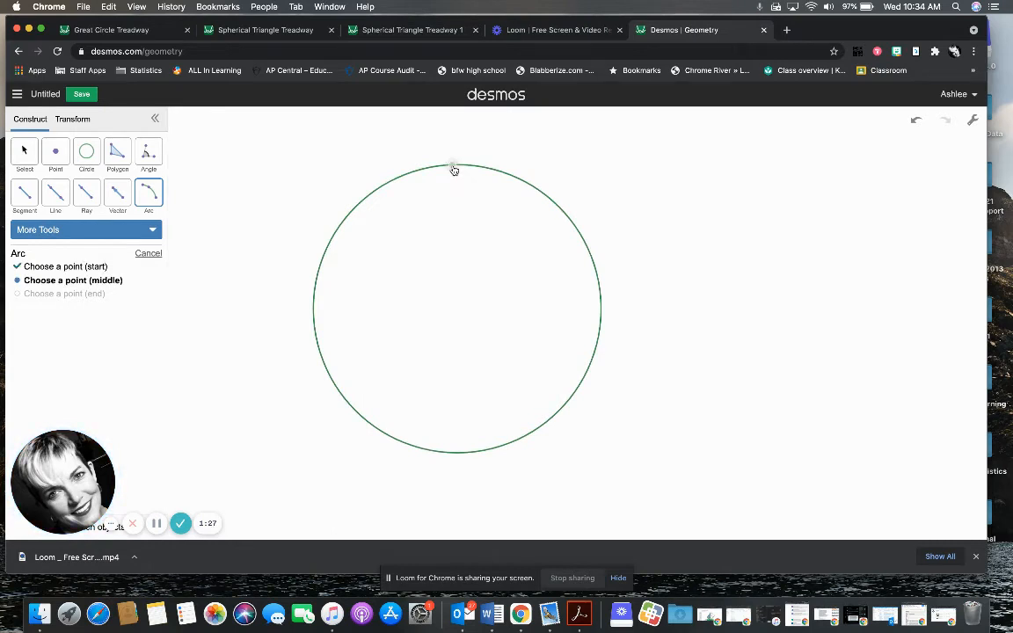
left_click(506, 316)
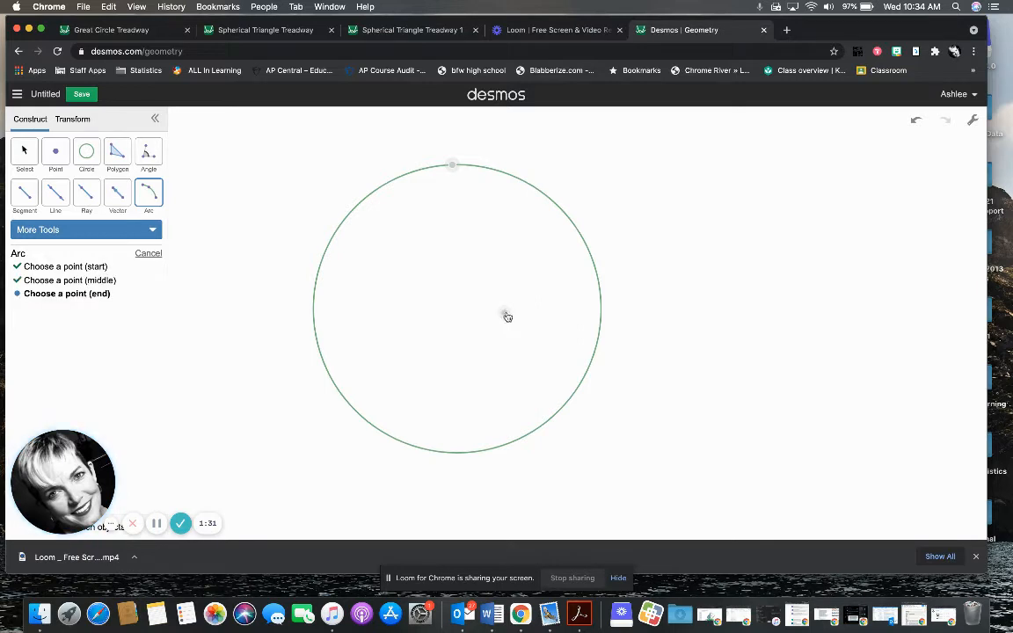
left_click(460, 454)
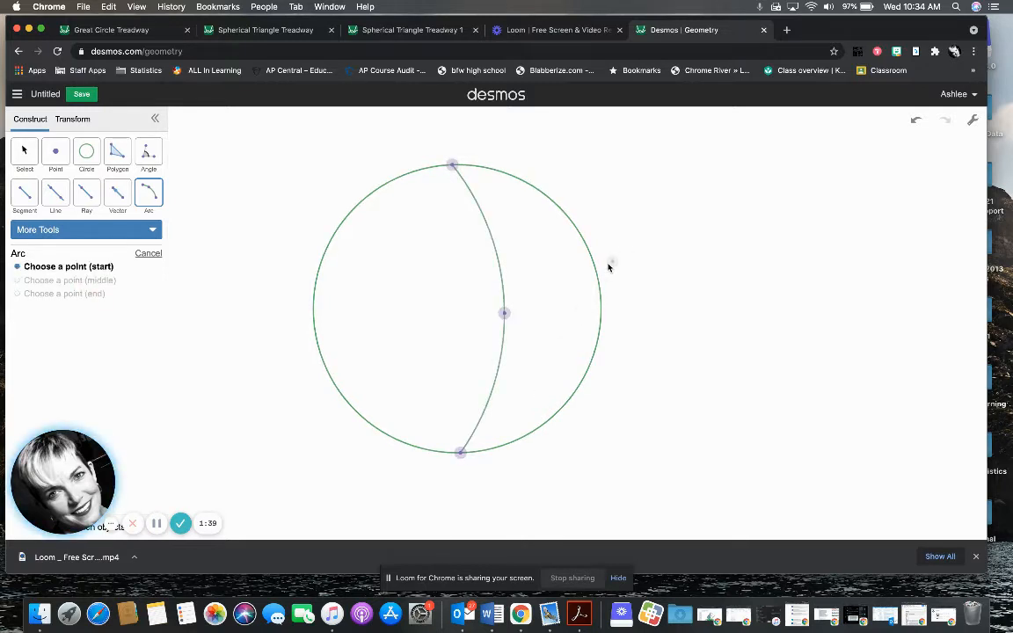
left_click(314, 300)
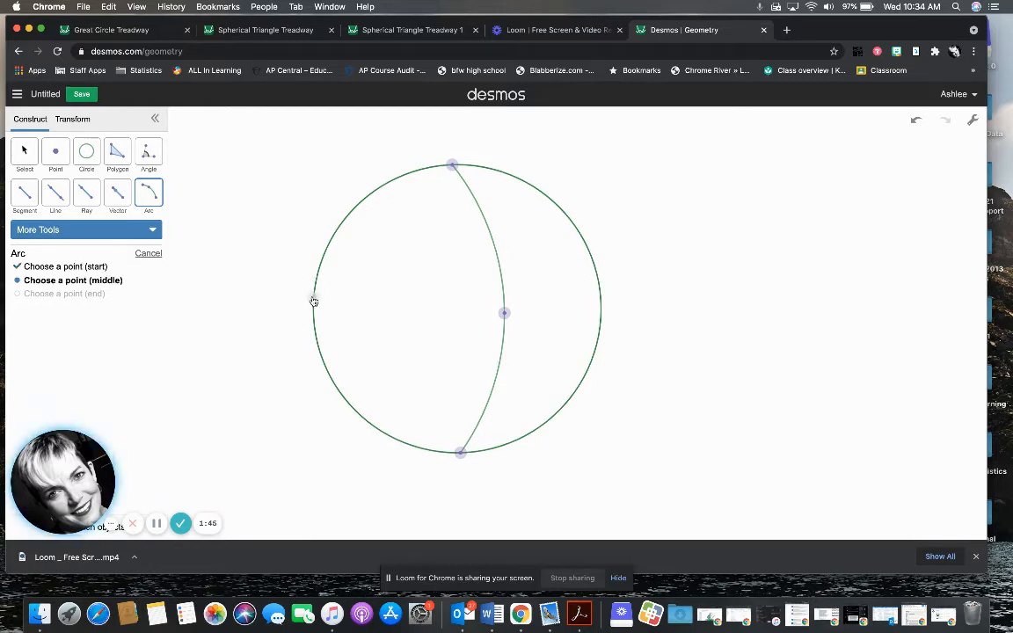
left_click(464, 361)
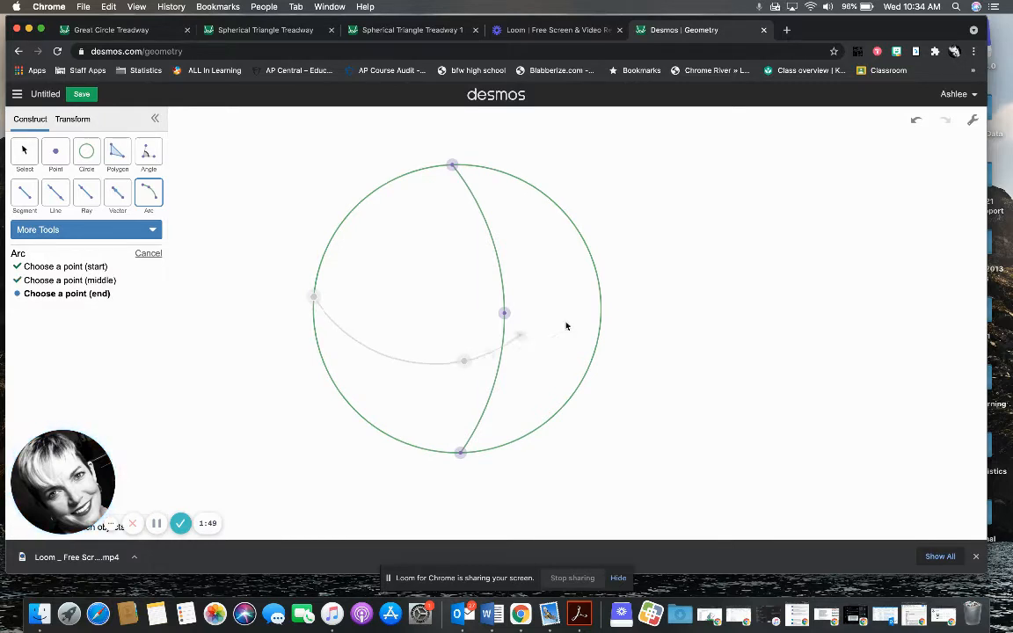
left_click(603, 303)
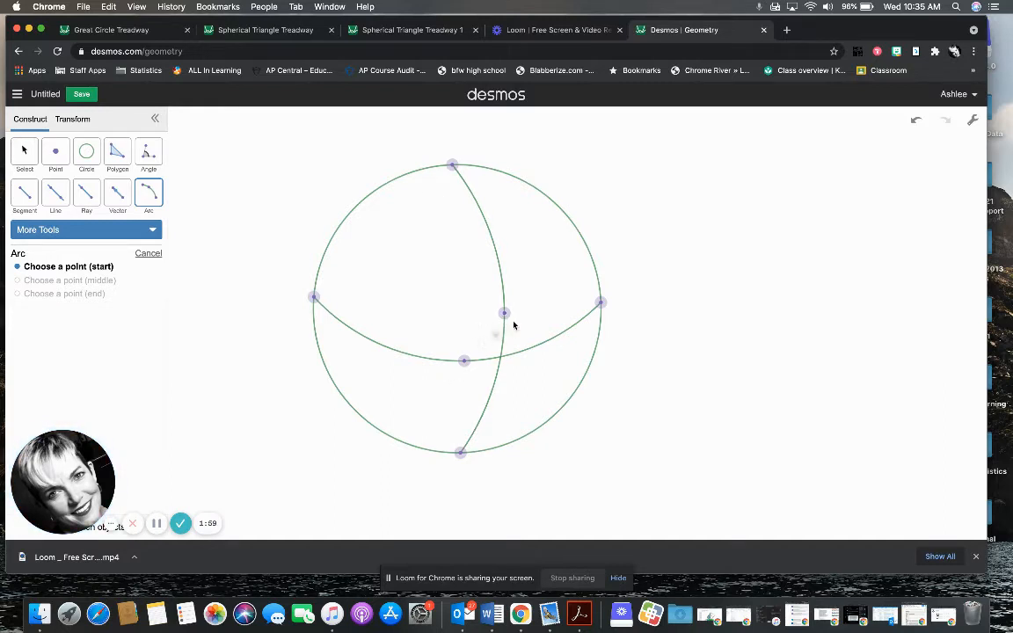
- Hide the middle control points of the vertical and horizontal arcs
left_click(26, 154)
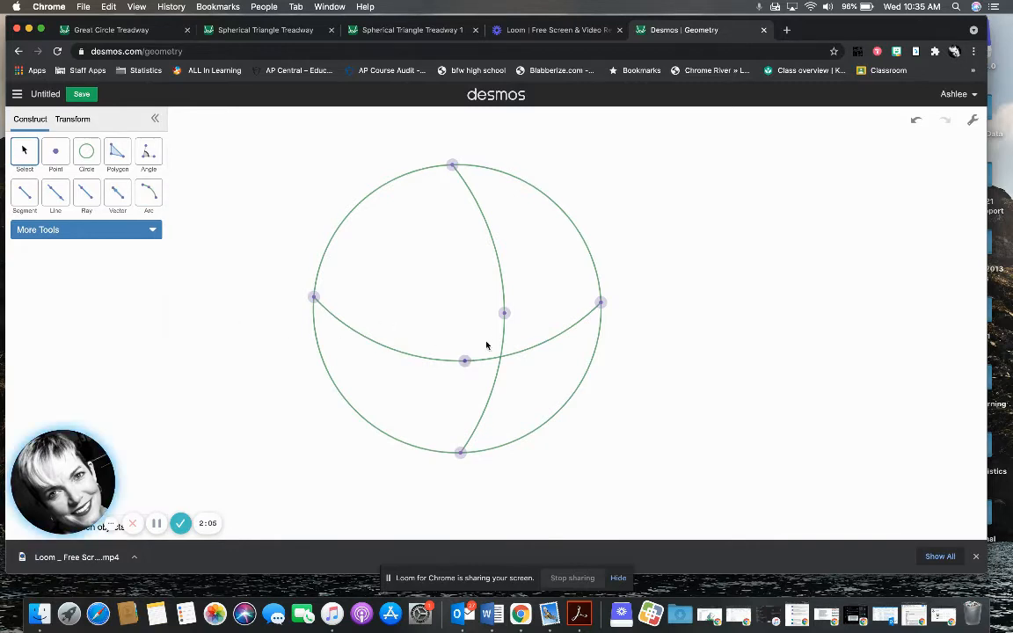
left_click(504, 313)
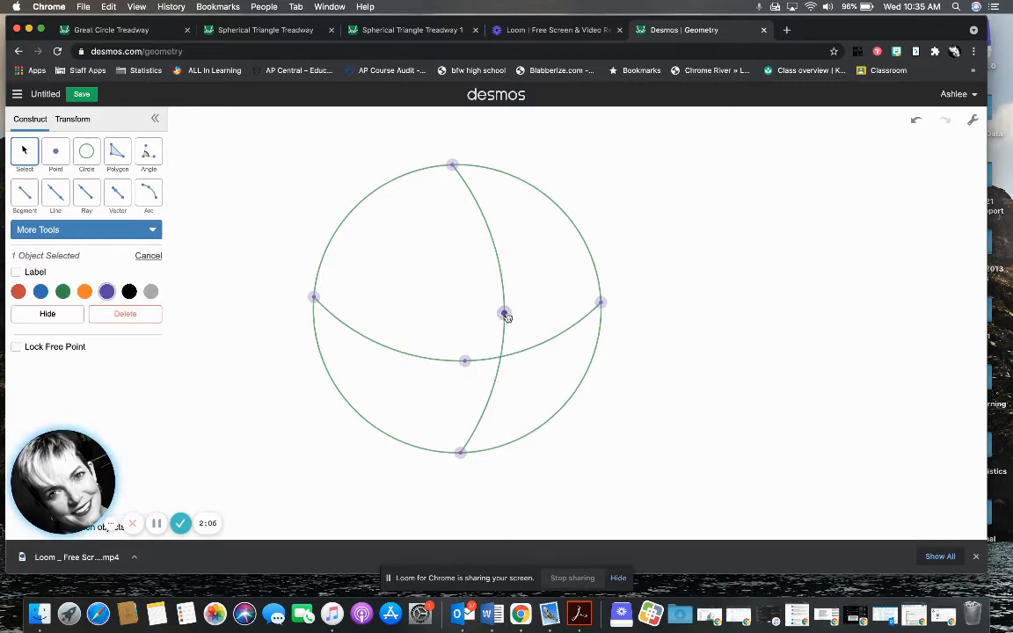
left_click(468, 366)
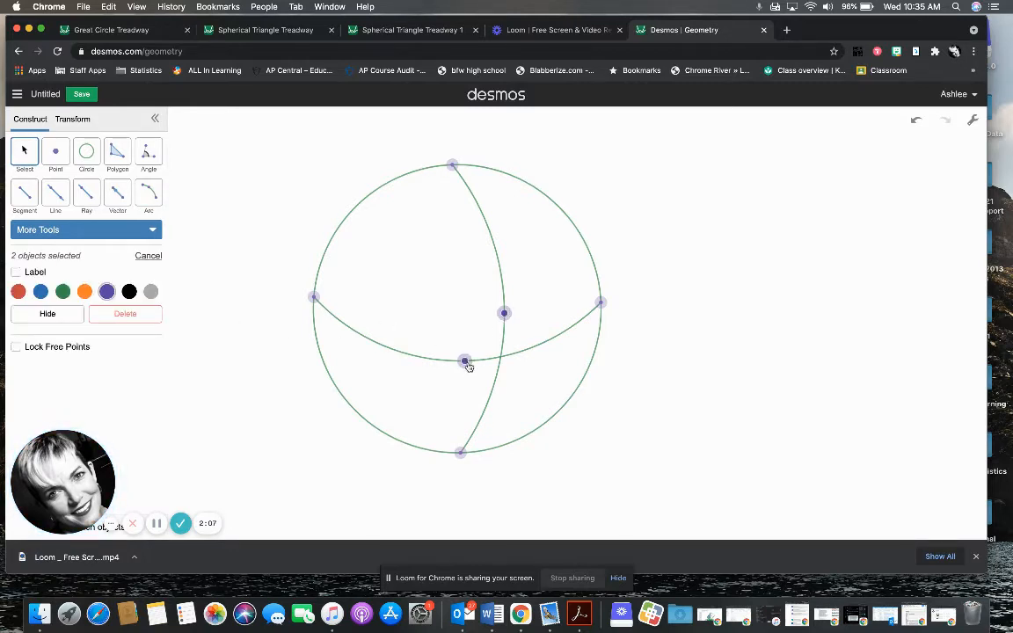
left_click(49, 315)
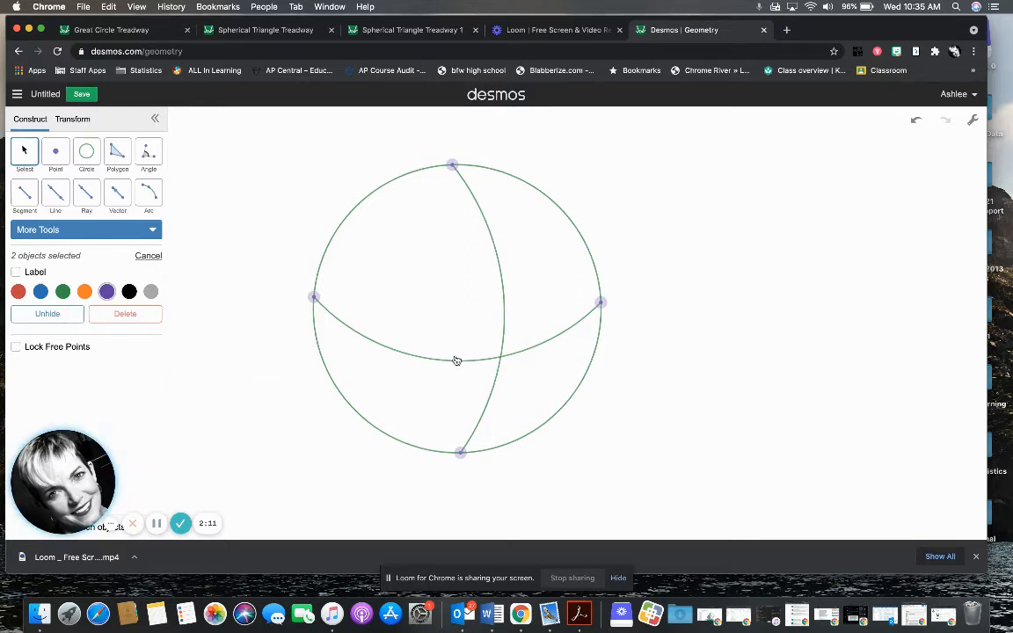
- Select both arcs inside the circle and recolour them gray
left_click(498, 260)
left_click_drag(453, 366, 451, 366)
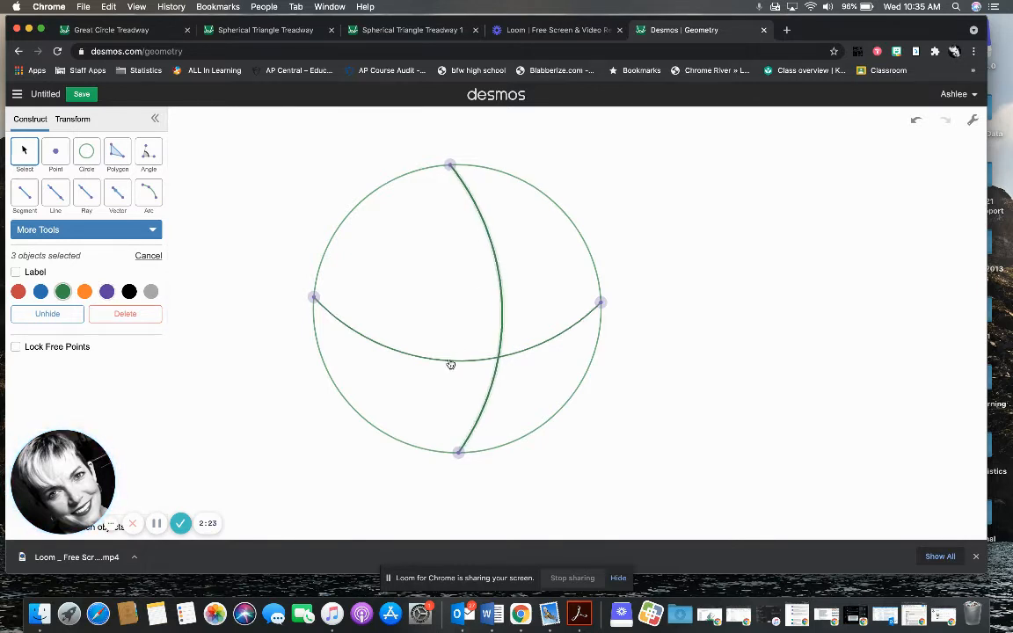
left_click(456, 361)
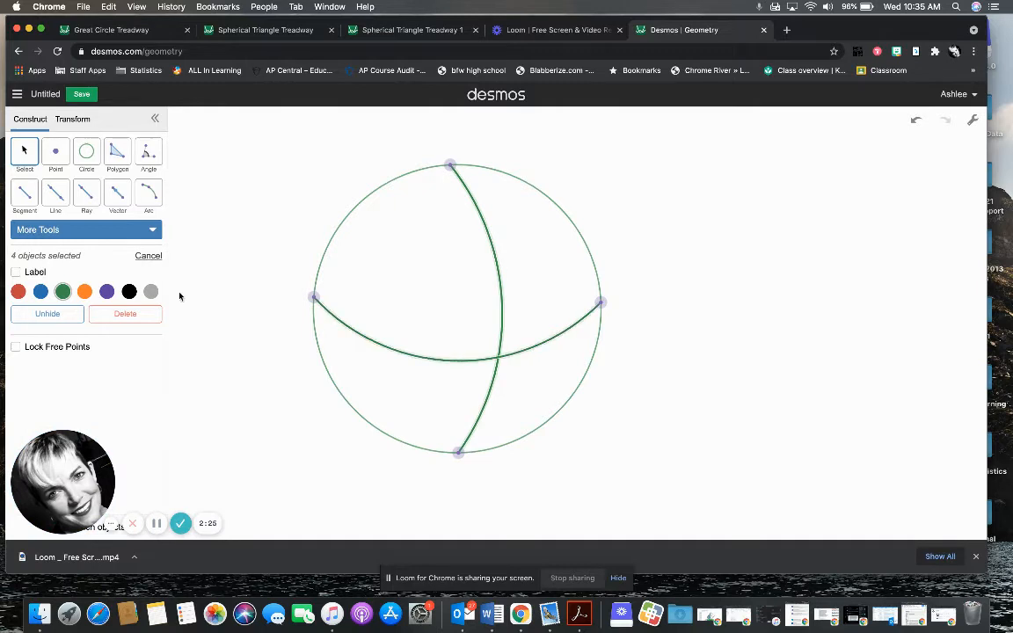
left_click(152, 292)
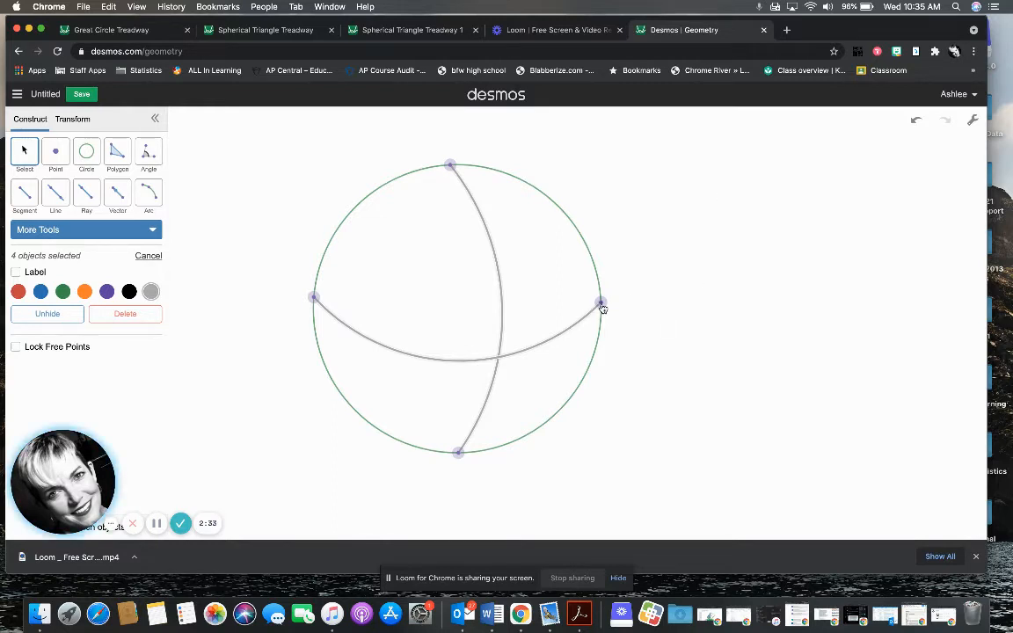
- Try sliding the horizontal arc's right endpoint up along the circle, and undo the move
left_click_drag(602, 305, 548, 203)
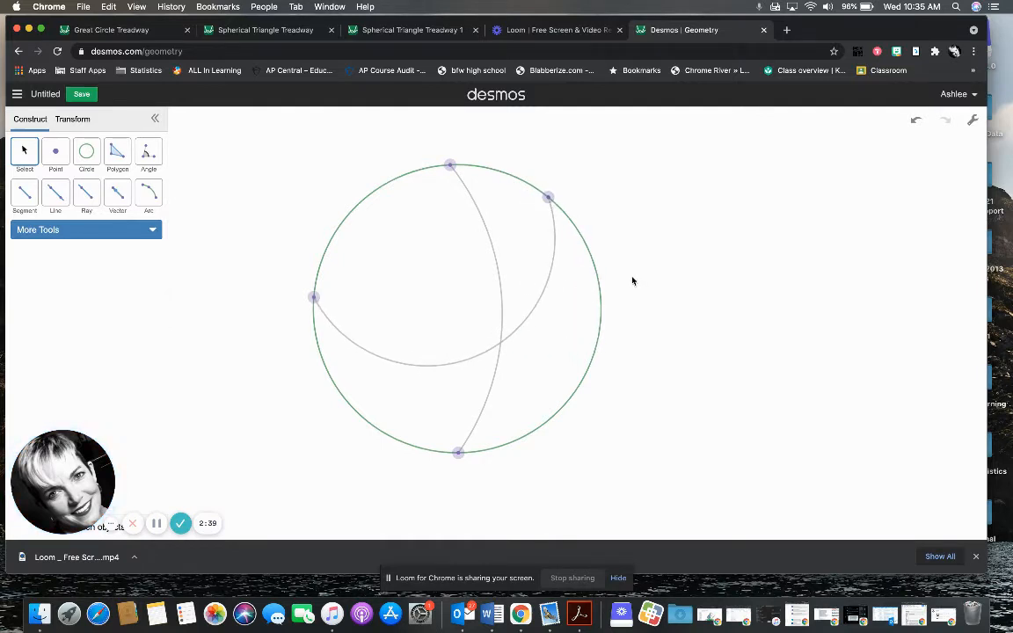
key("super+z")
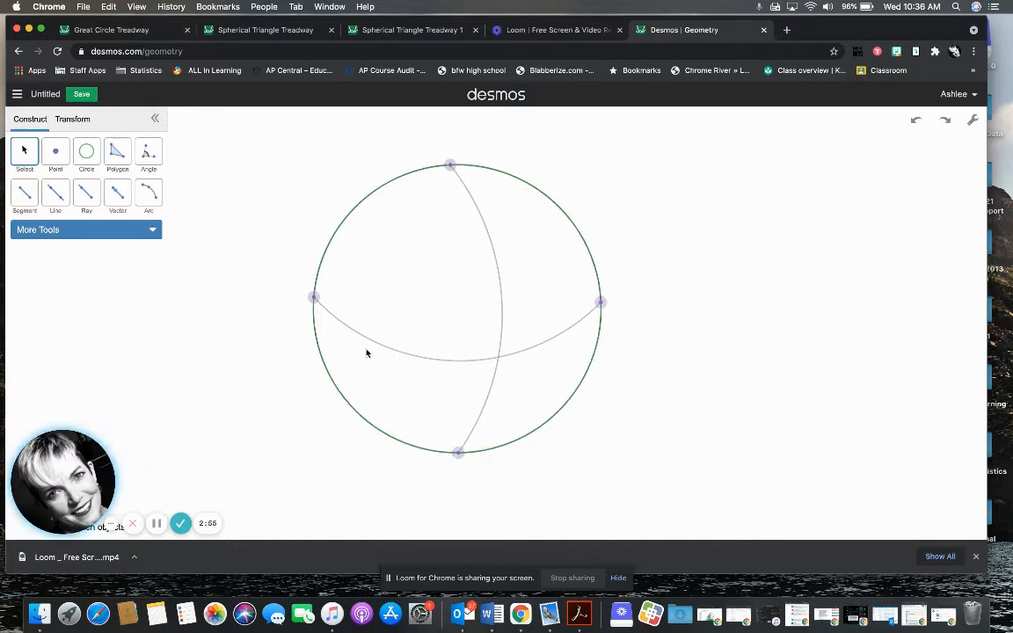
- Draw two opposite arcs through the existing endpoints: a vertical one bowing left and a horizontal one bowing upward
left_click(151, 200)
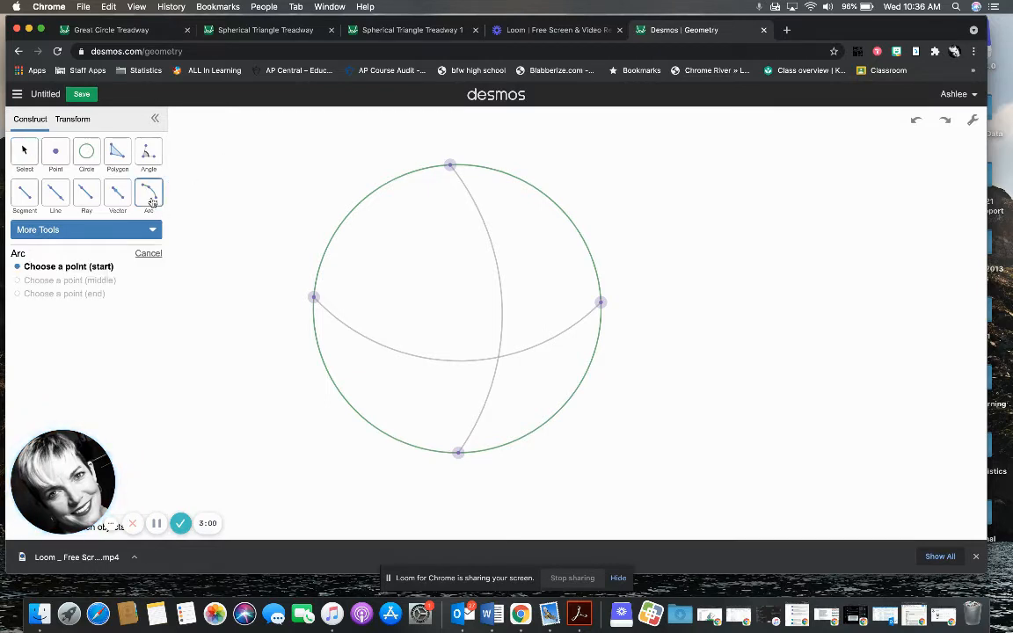
left_click(450, 166)
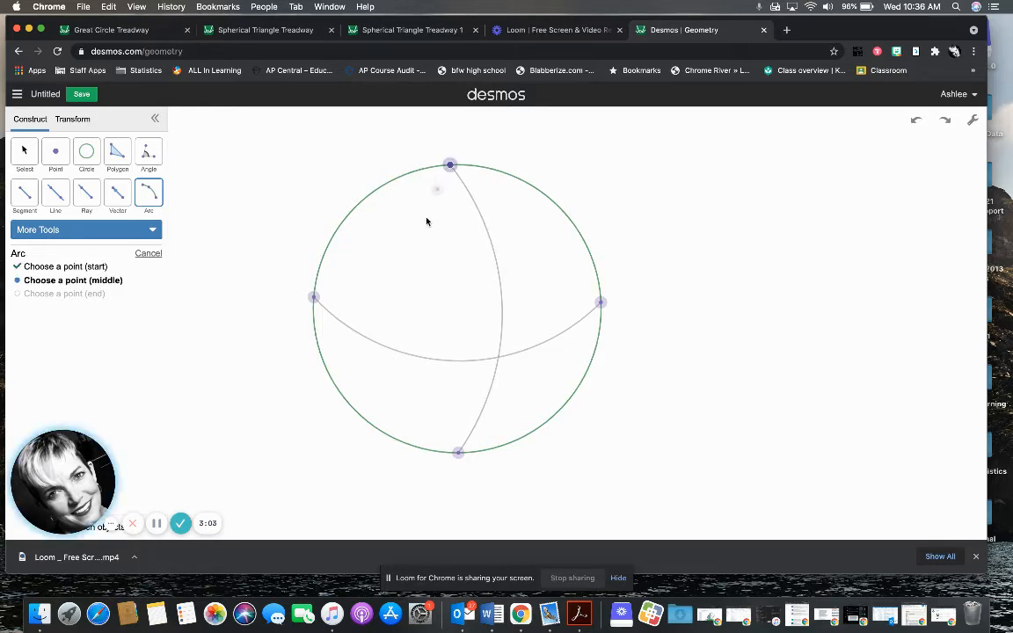
left_click(391, 311)
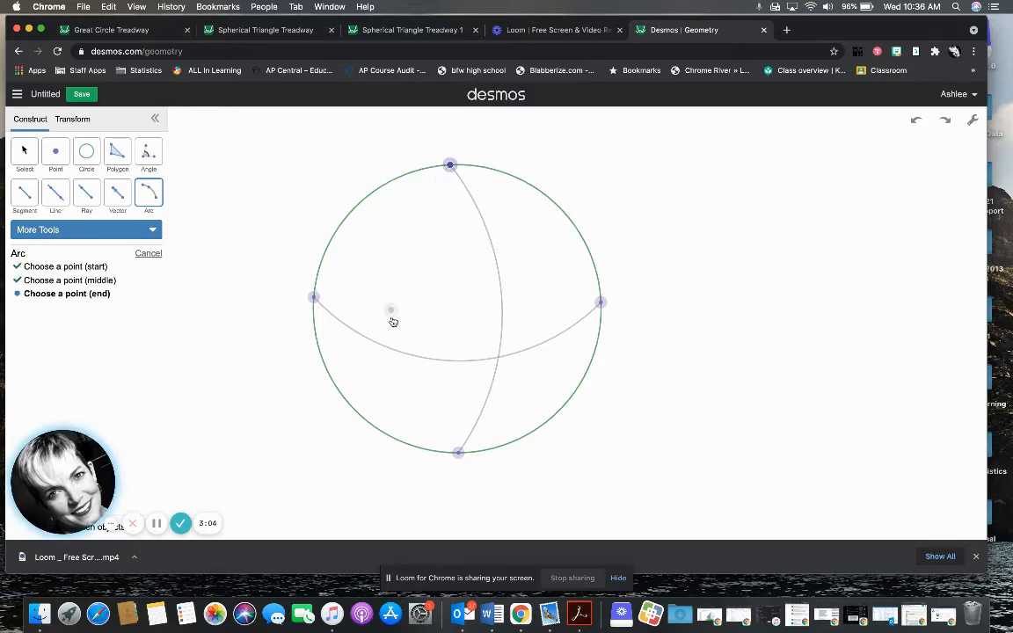
left_click(460, 457)
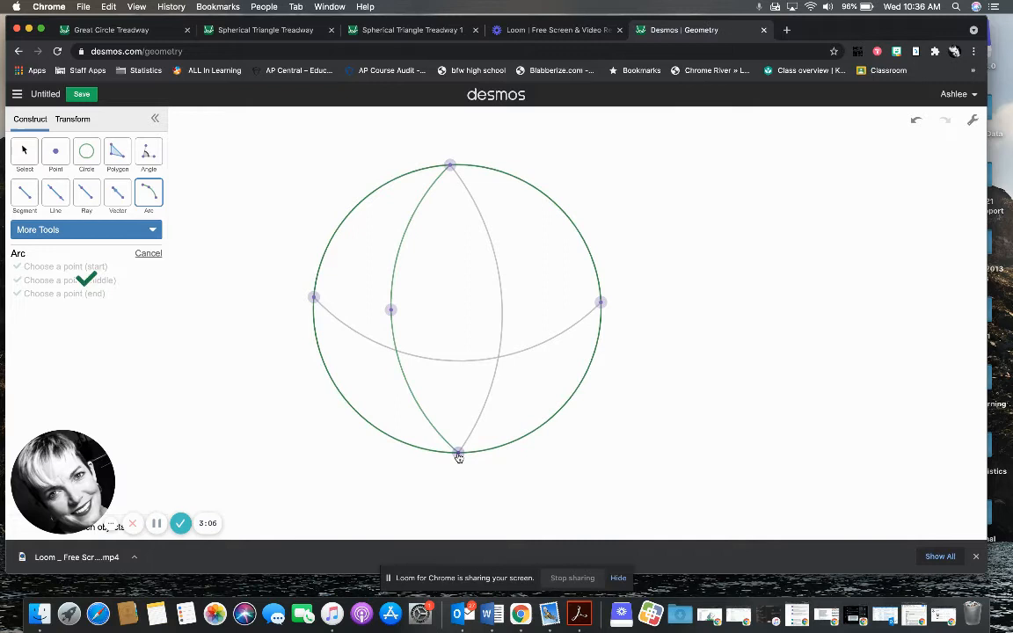
left_click(315, 298)
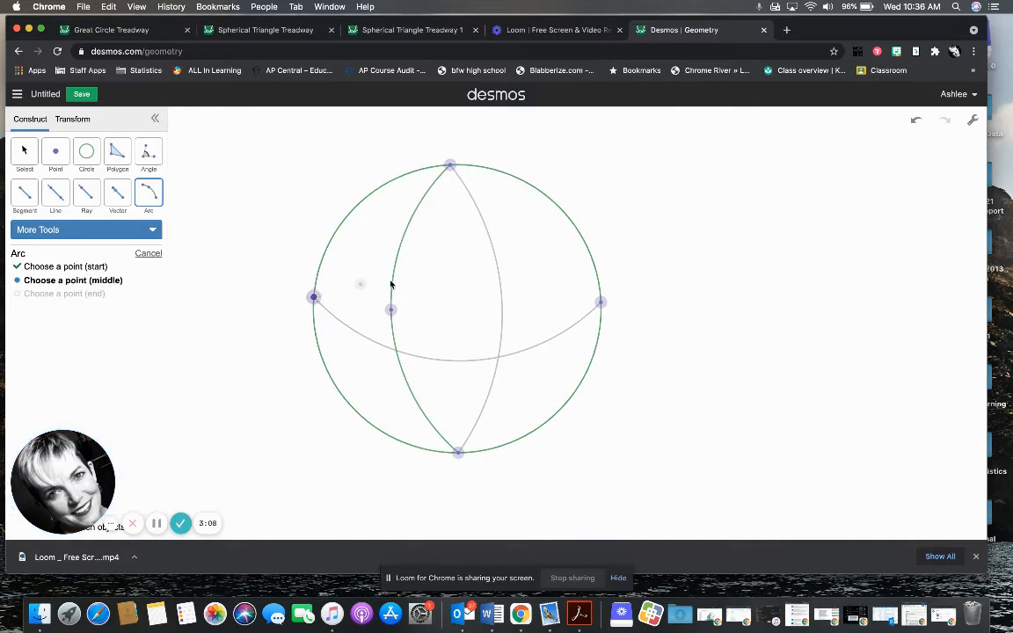
left_click(450, 274)
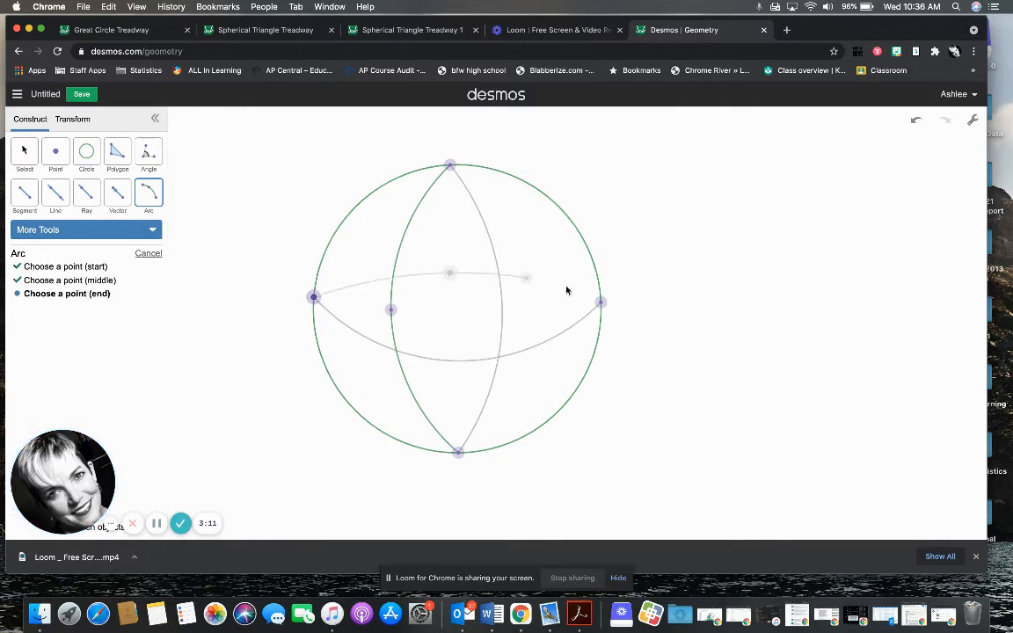
left_click(602, 304)
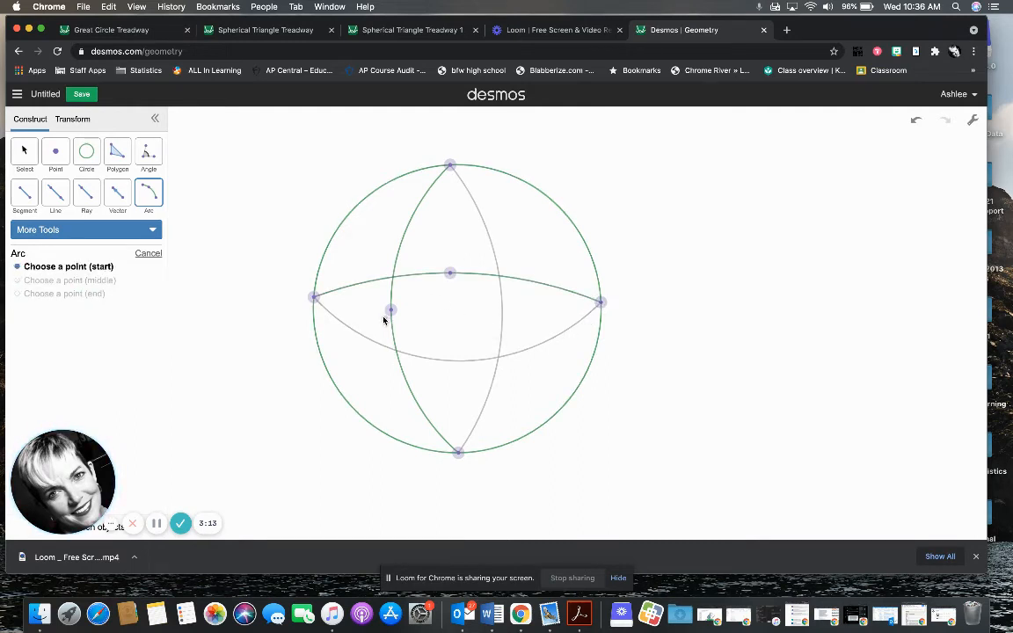
- Hide the middle control points of the two new green arcs
left_click(24, 152)
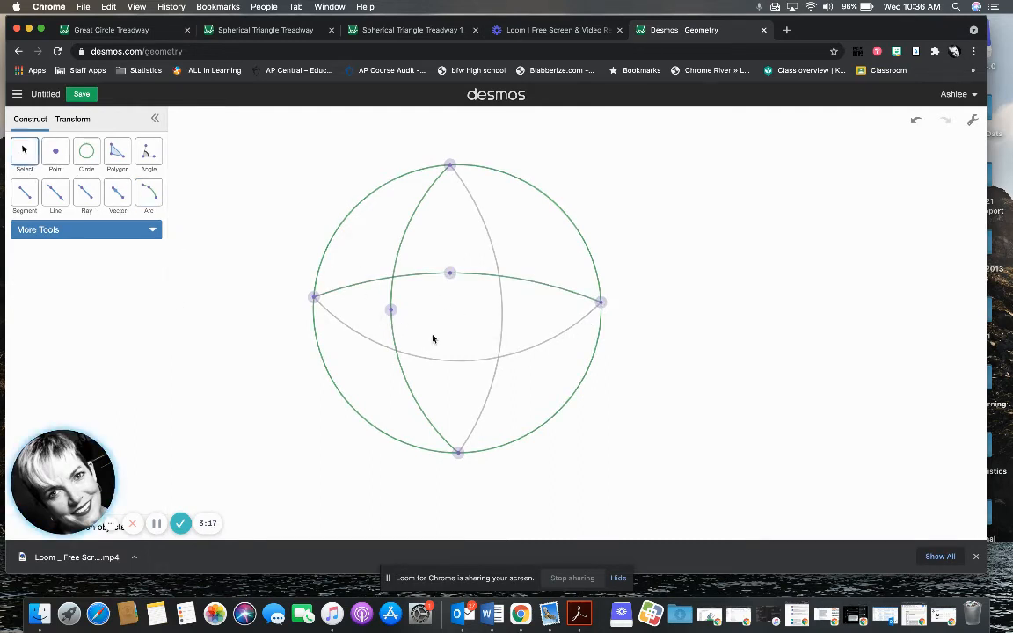
left_click(391, 314)
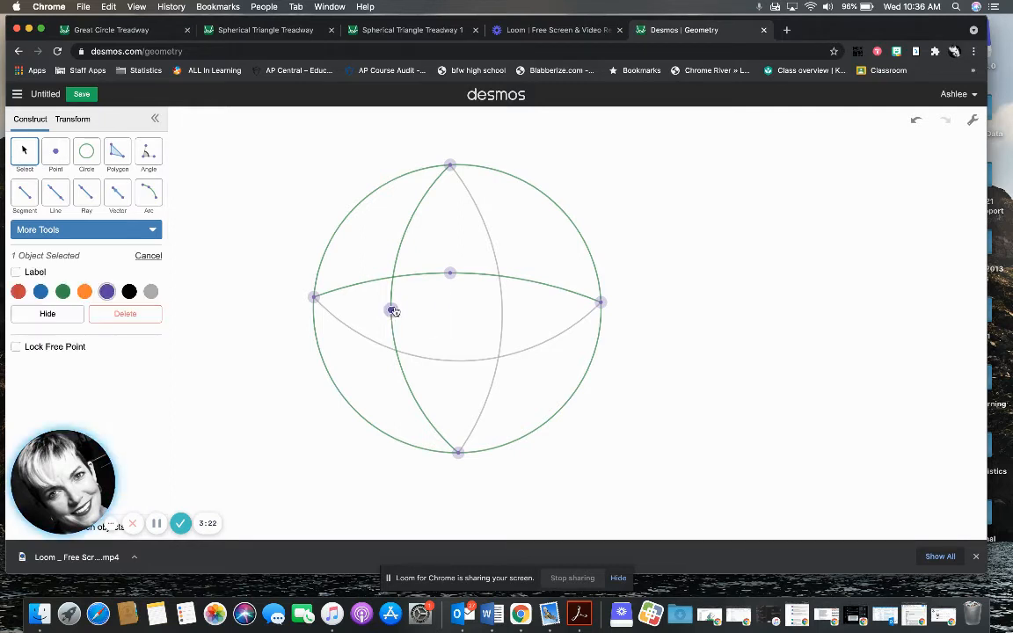
left_click(450, 274)
left_click(38, 315)
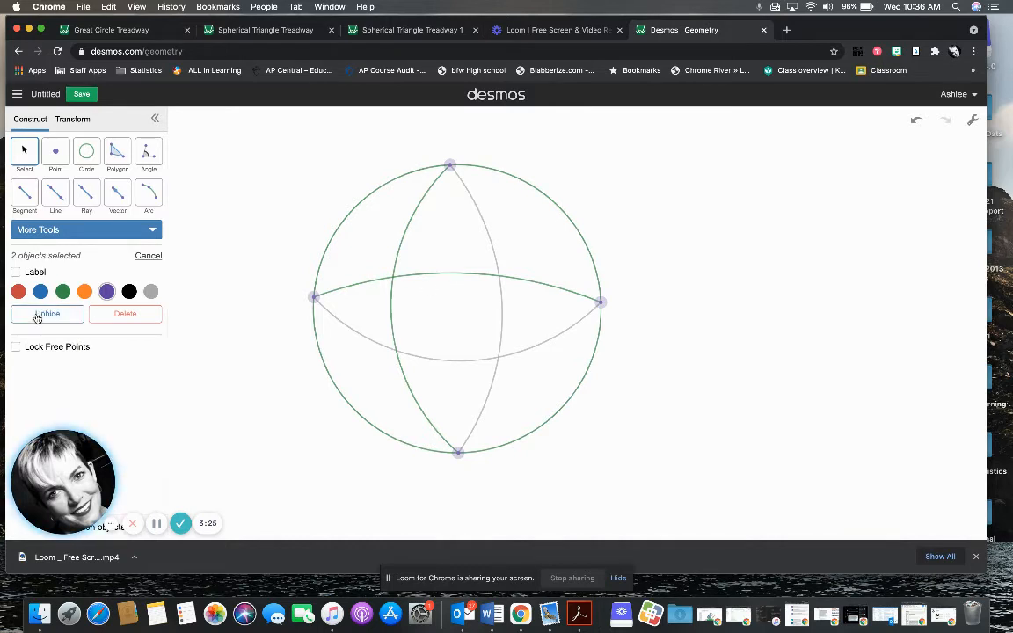
- Recolour the upper horizontal arc and the left vertical arc black, and clear the selection
left_click(456, 278)
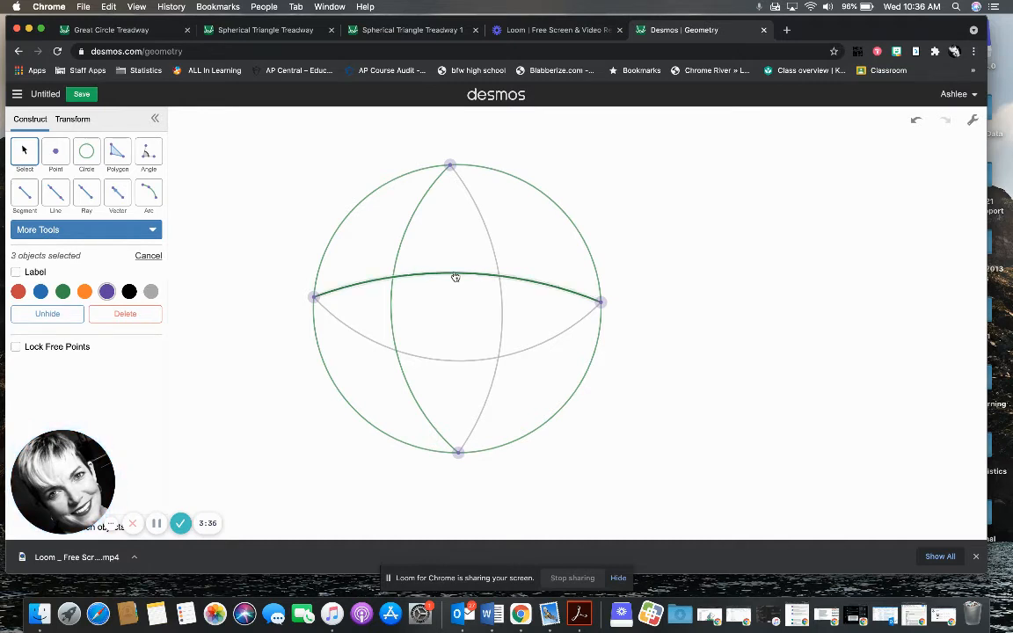
left_click(400, 257)
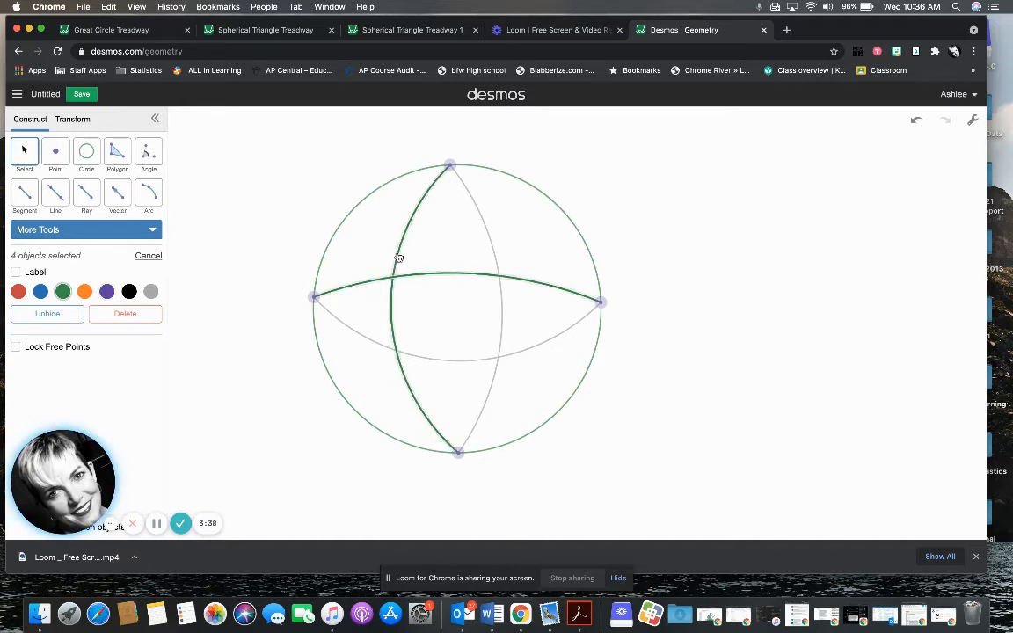
left_click(130, 292)
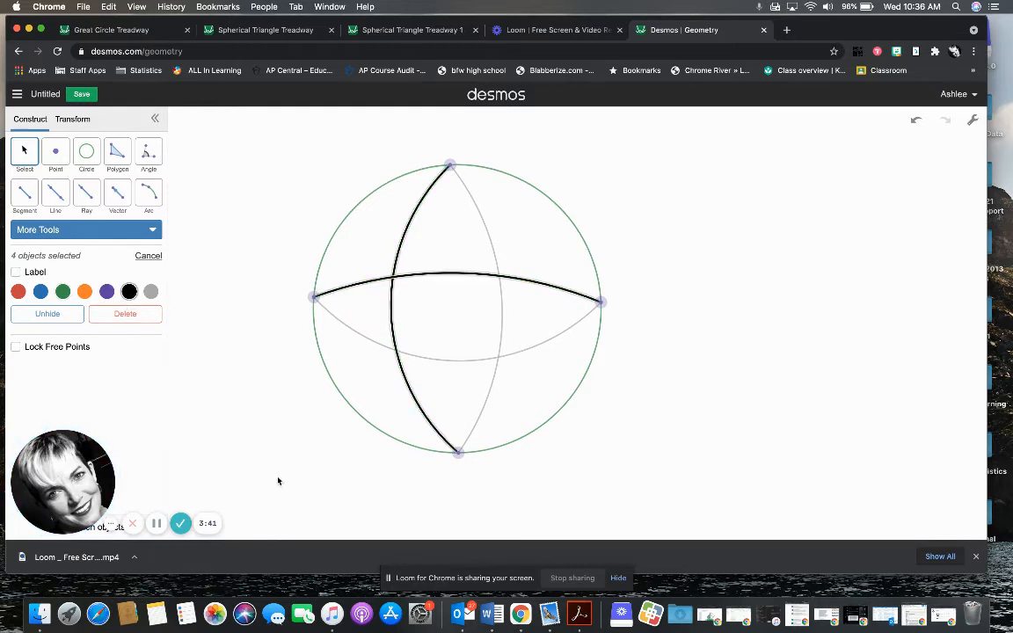
left_click(669, 270)
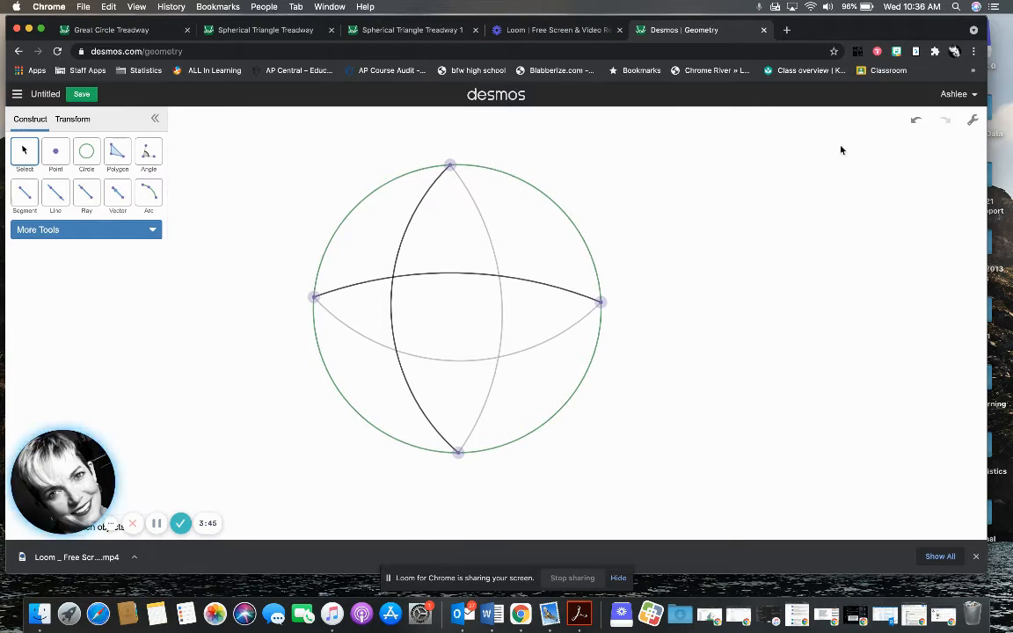
- Turn on Projector Mode for the construction and close the settings
left_click(973, 123)
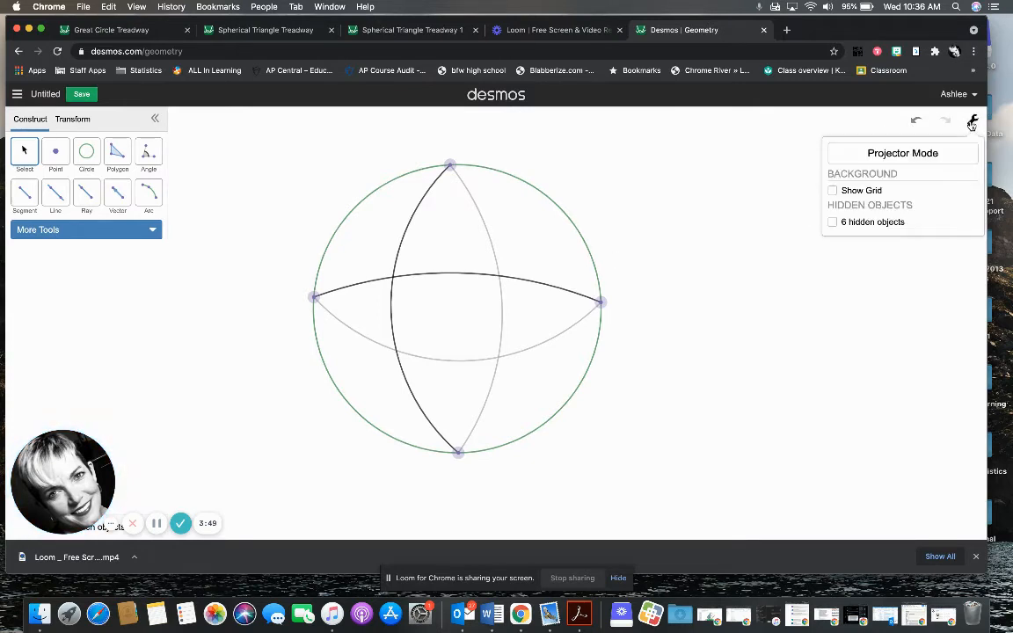
left_click(850, 156)
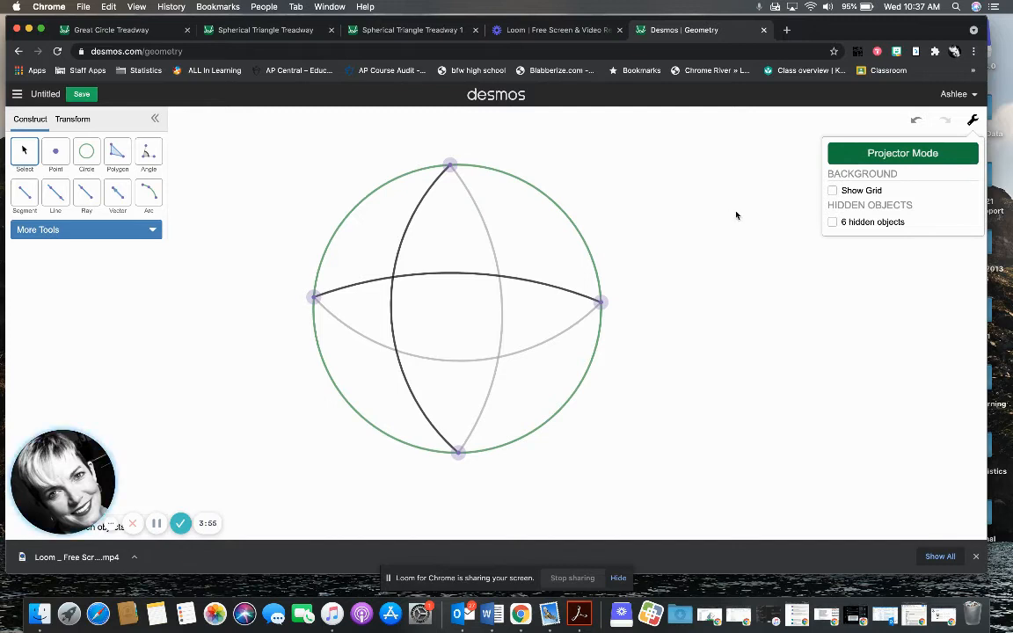
left_click(892, 287)
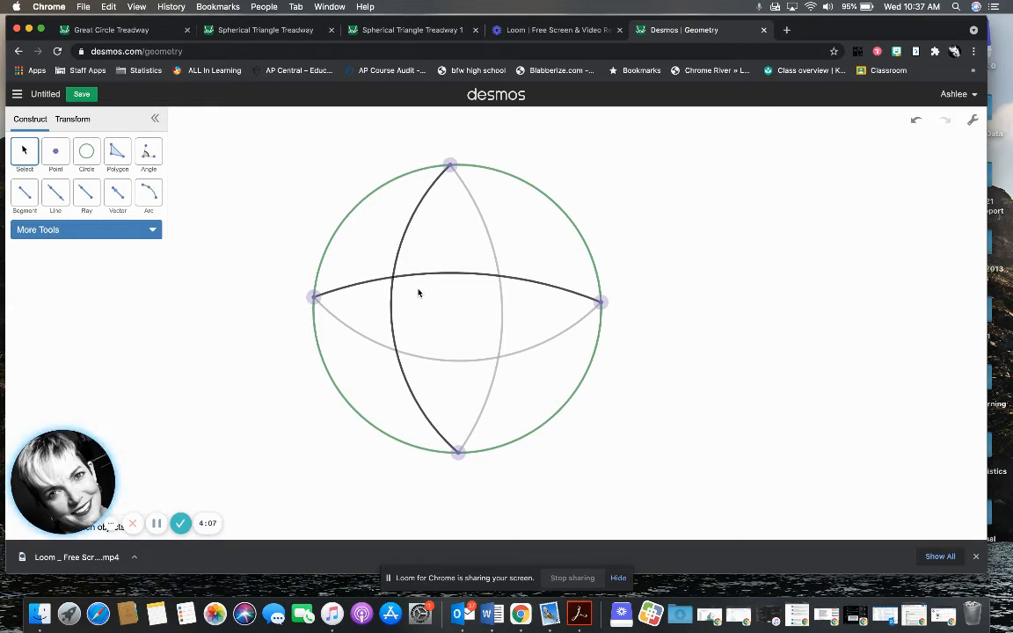
- Place a point where the two black arcs cross and another where the two gray arcs cross
left_click(56, 154)
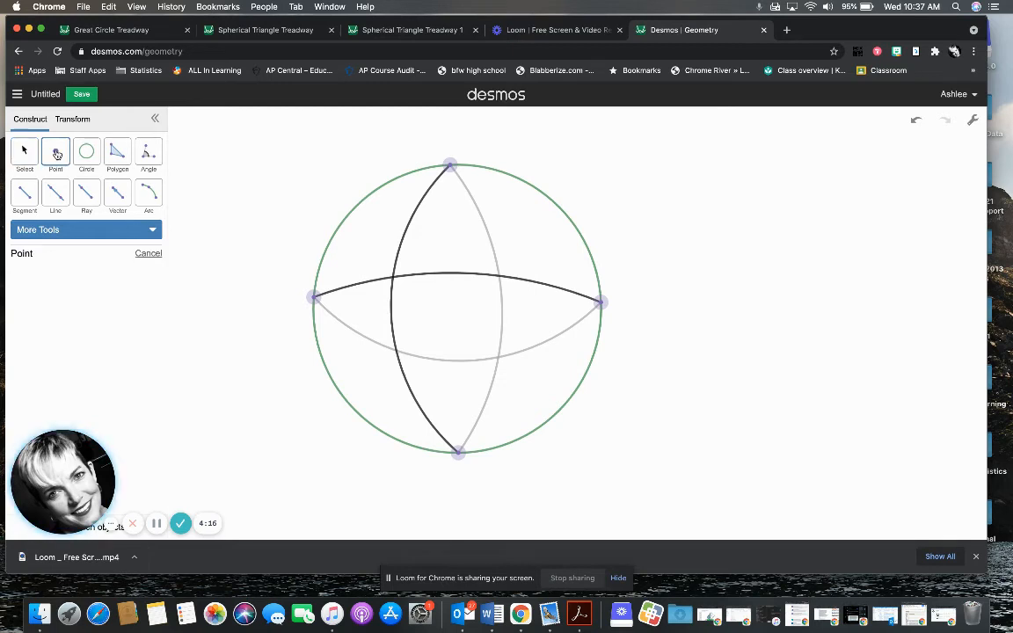
left_click(396, 280)
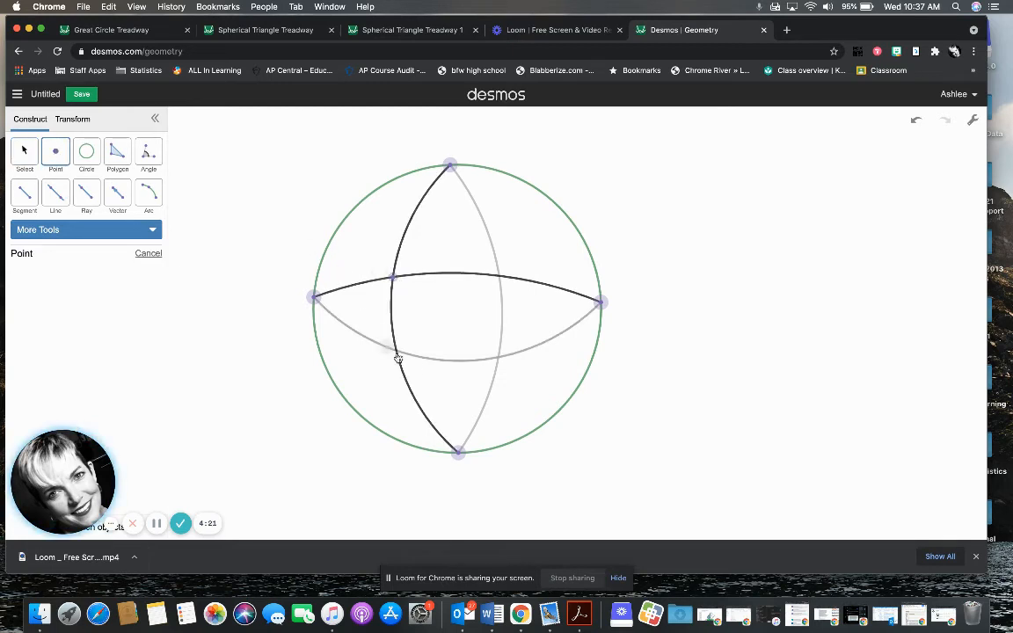
left_click(501, 359)
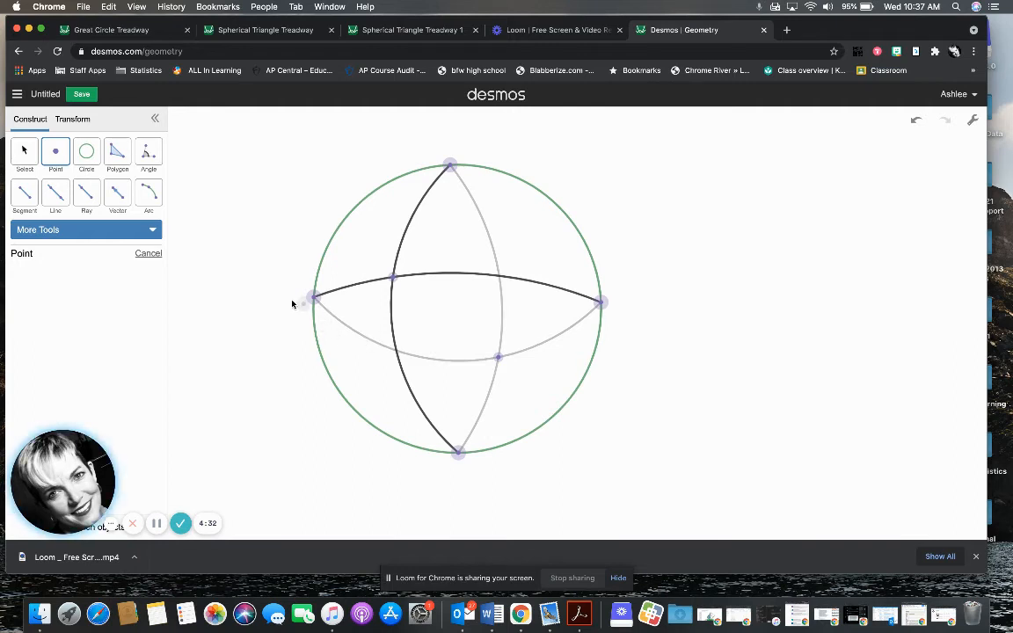
- Hide the four arc endpoints lying on the circle
left_click(23, 152)
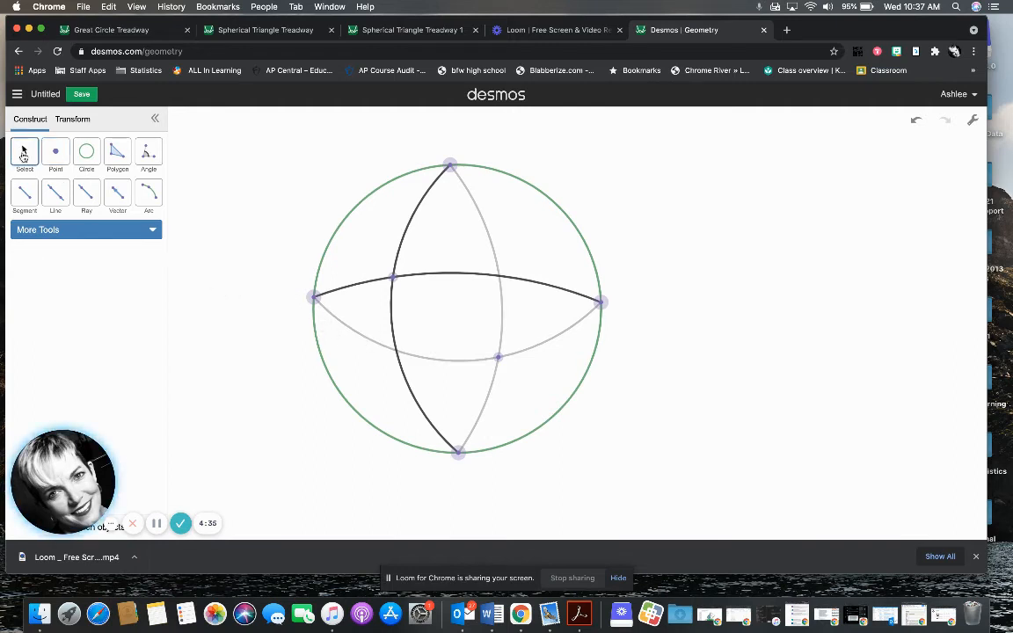
left_click(315, 299)
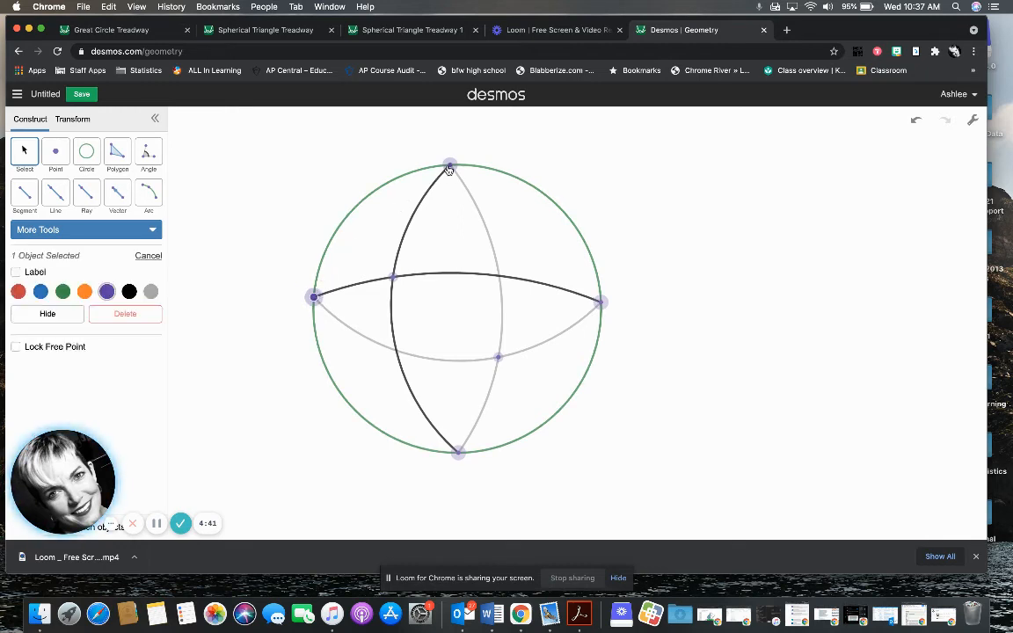
left_click(451, 166)
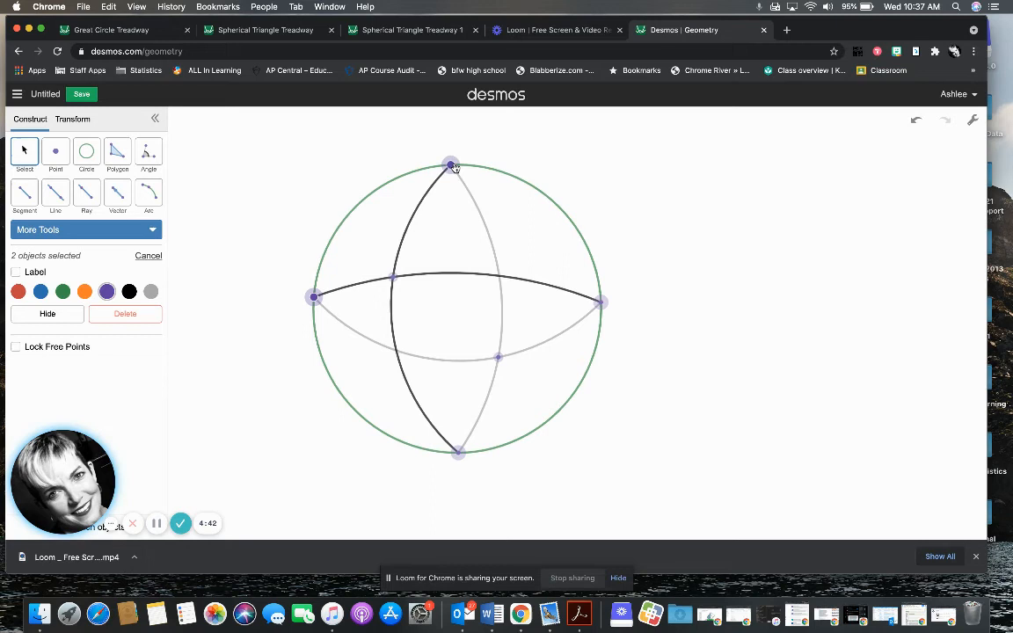
left_click(601, 302)
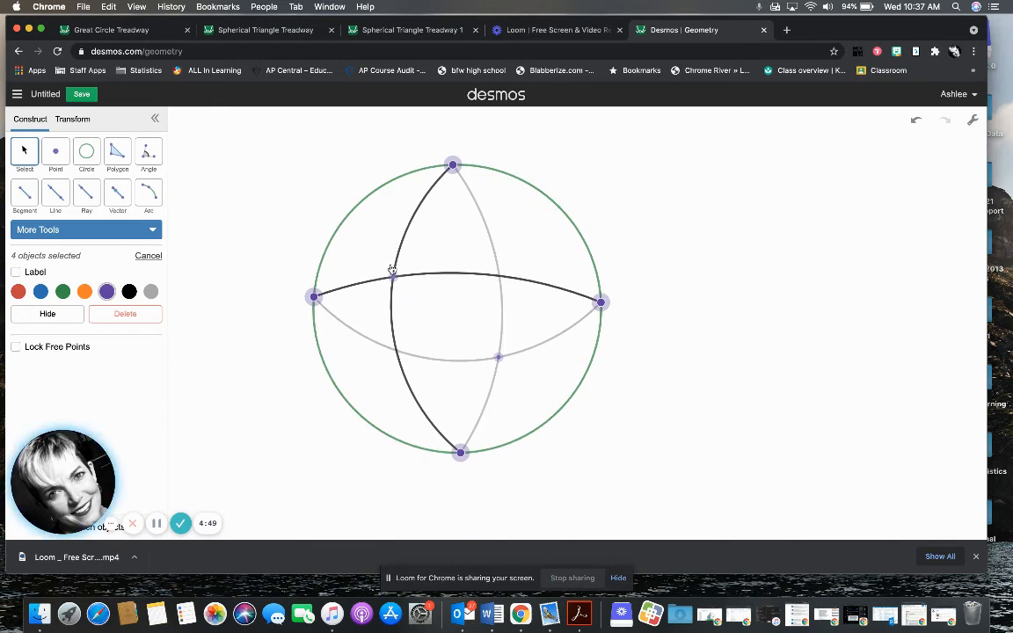
left_click(55, 316)
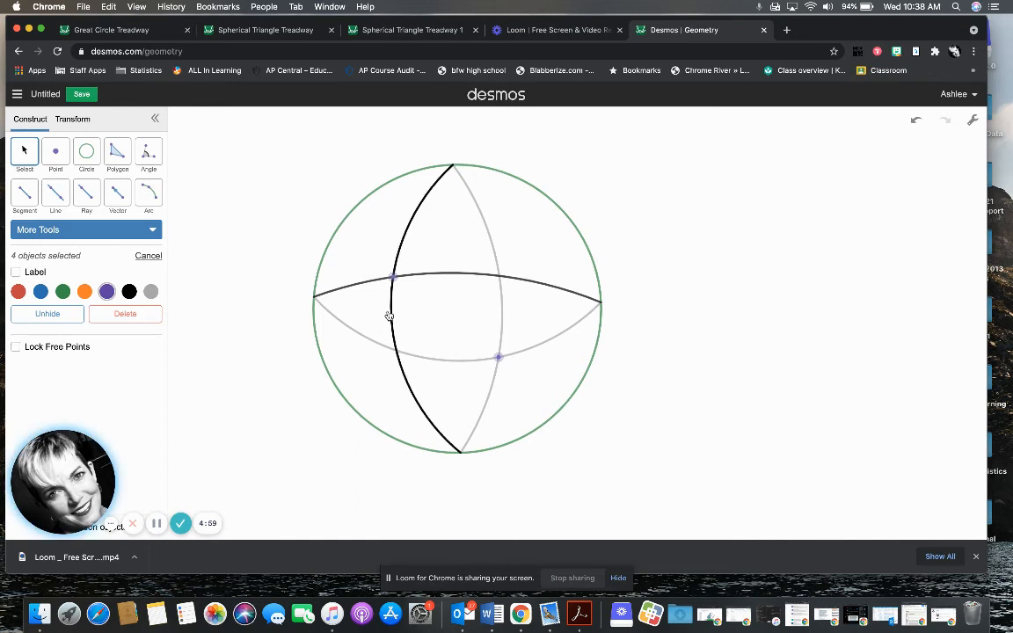
- Recolour the two arc intersection points red and clear the selection
left_click(395, 279)
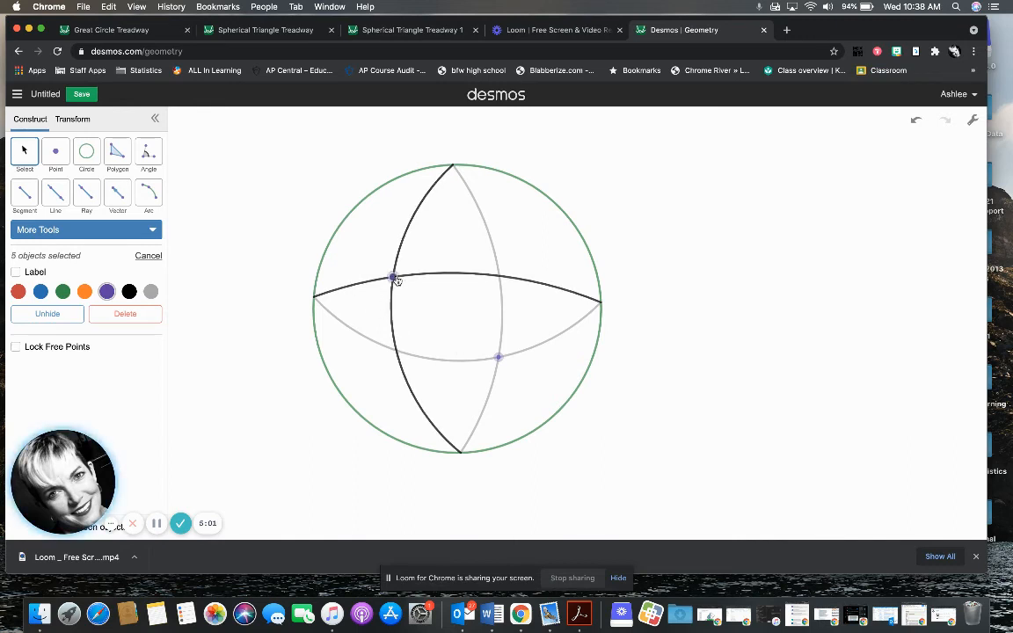
left_click(499, 358)
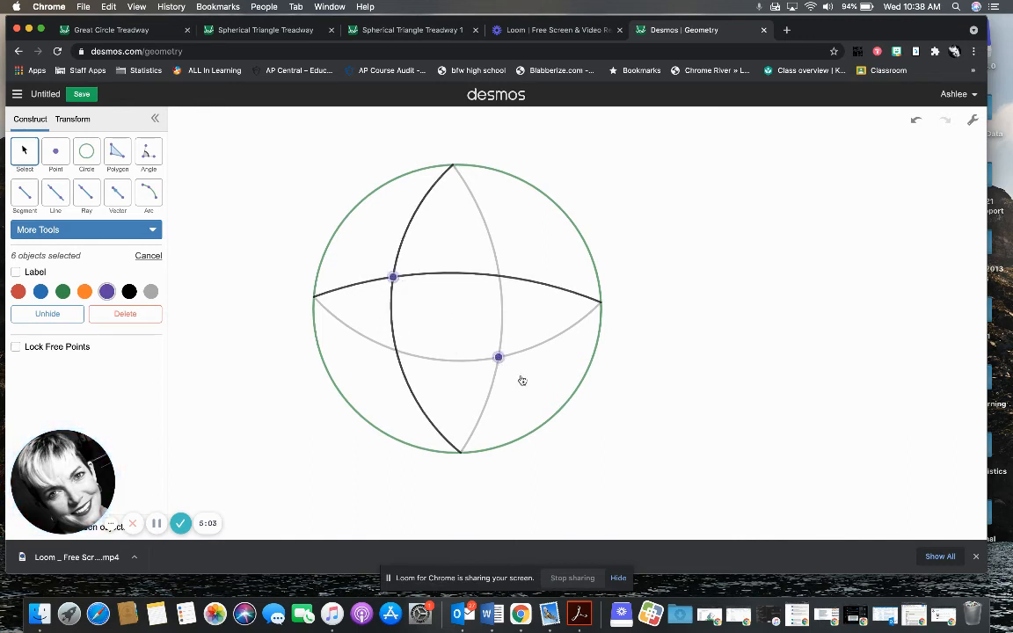
left_click(18, 291)
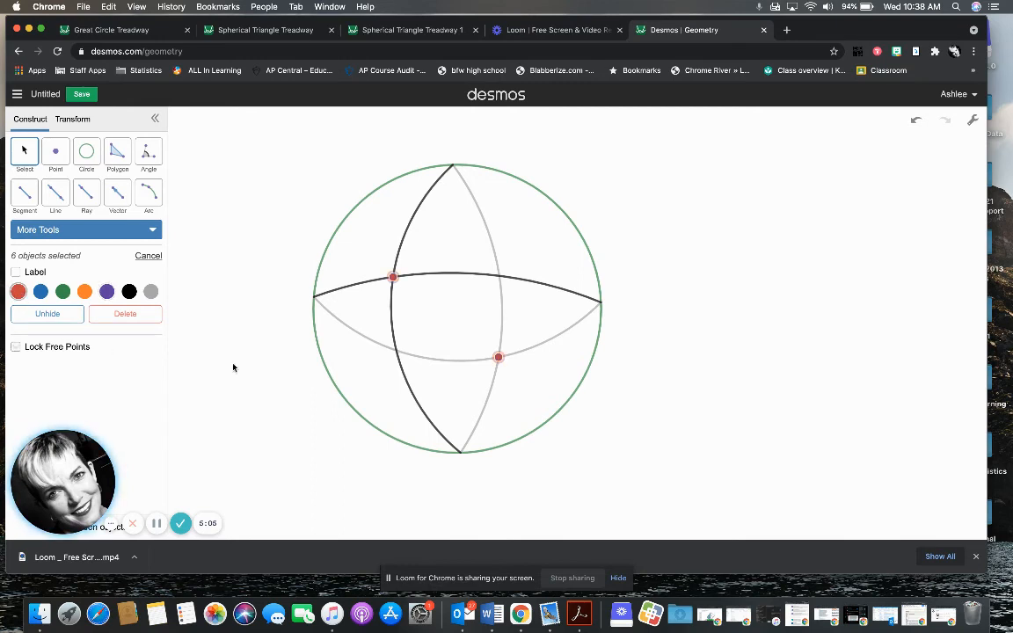
left_click(260, 382)
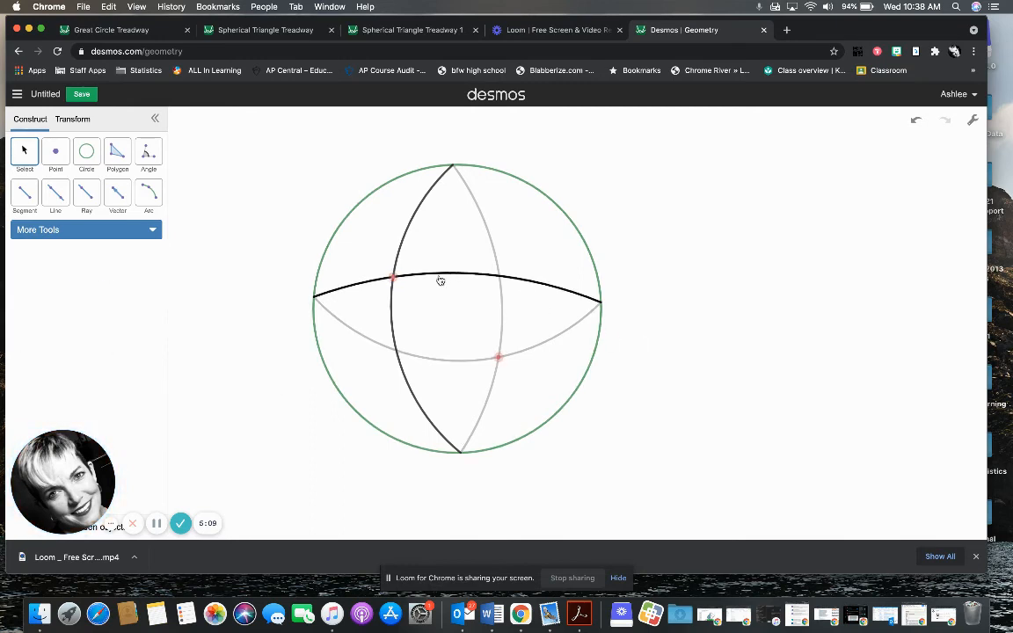
left_click(498, 356)
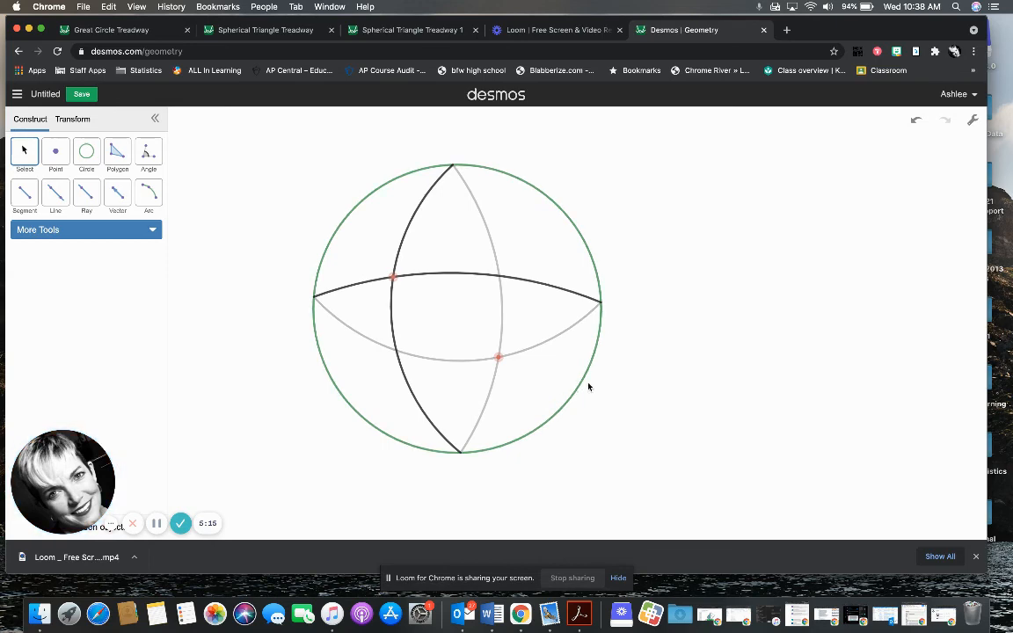
- Save the construction under the title "Great Circles" followed by the author's surname and the number 1
left_click(46, 95)
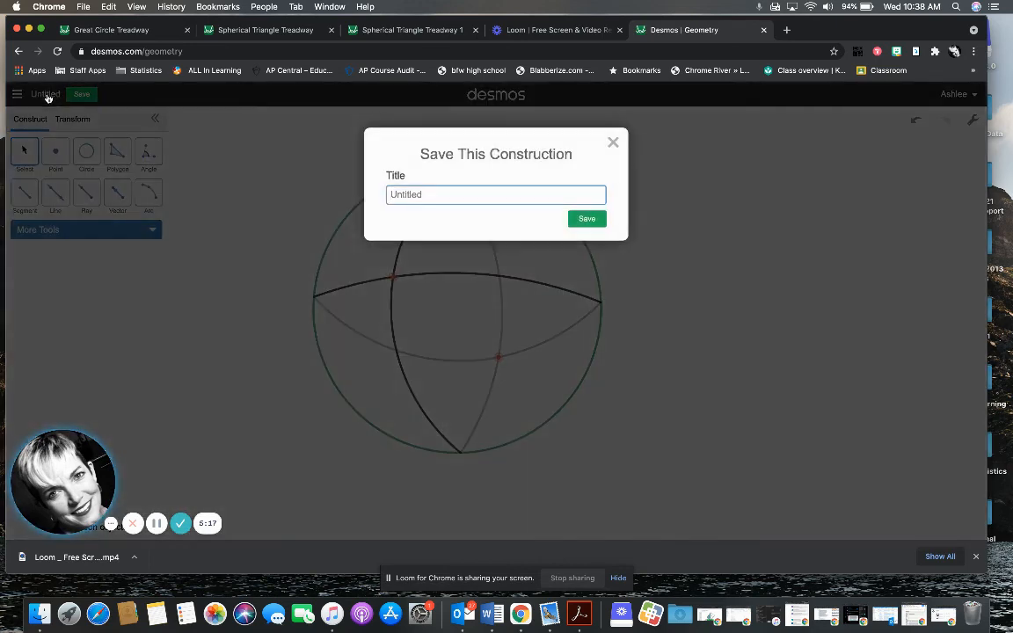
left_click(423, 194)
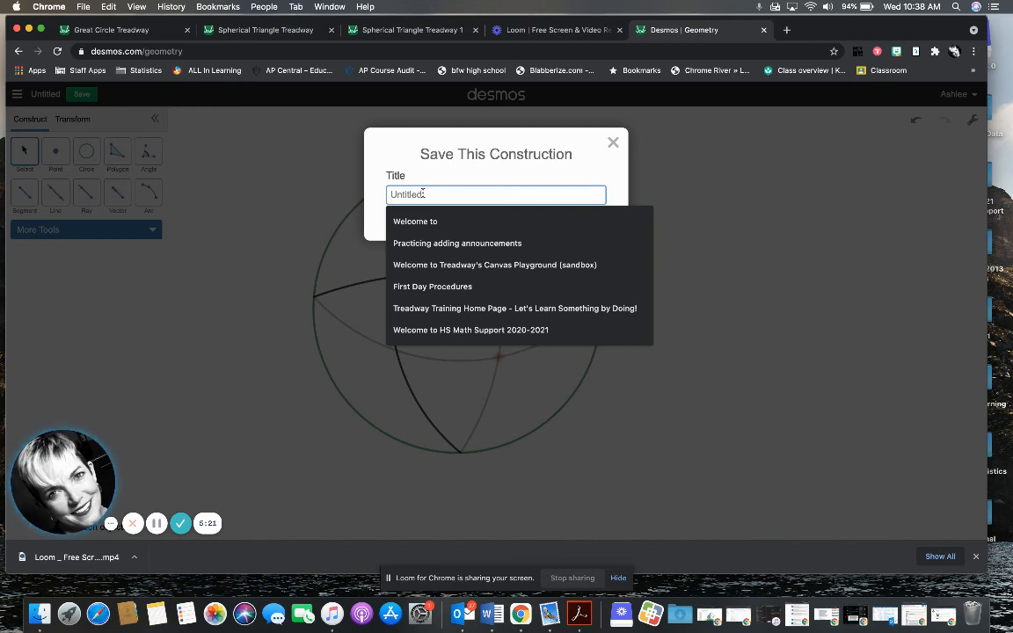
type("Great C")
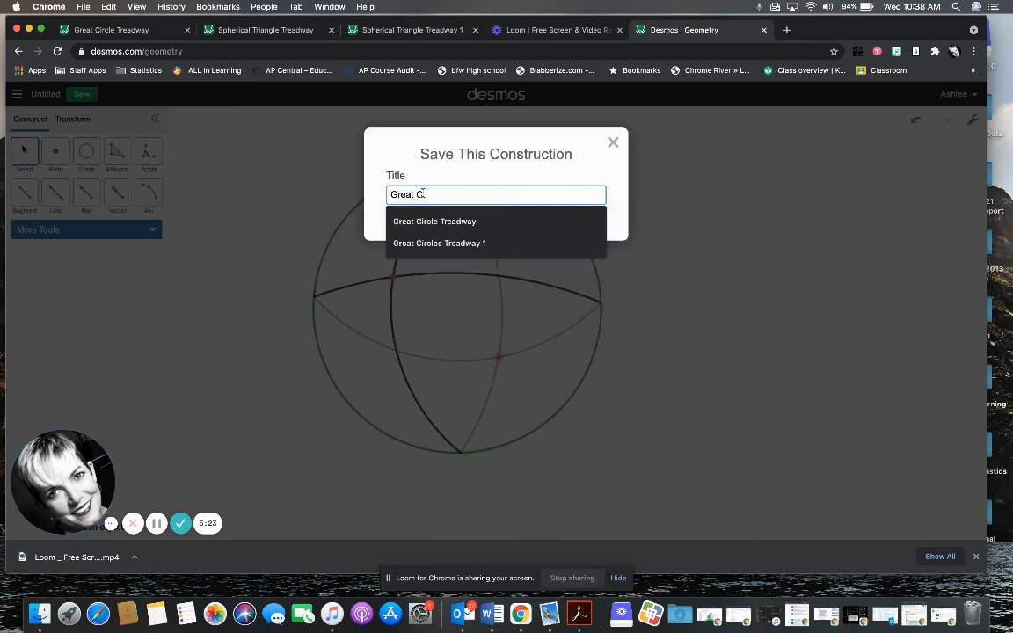
type("ircles")
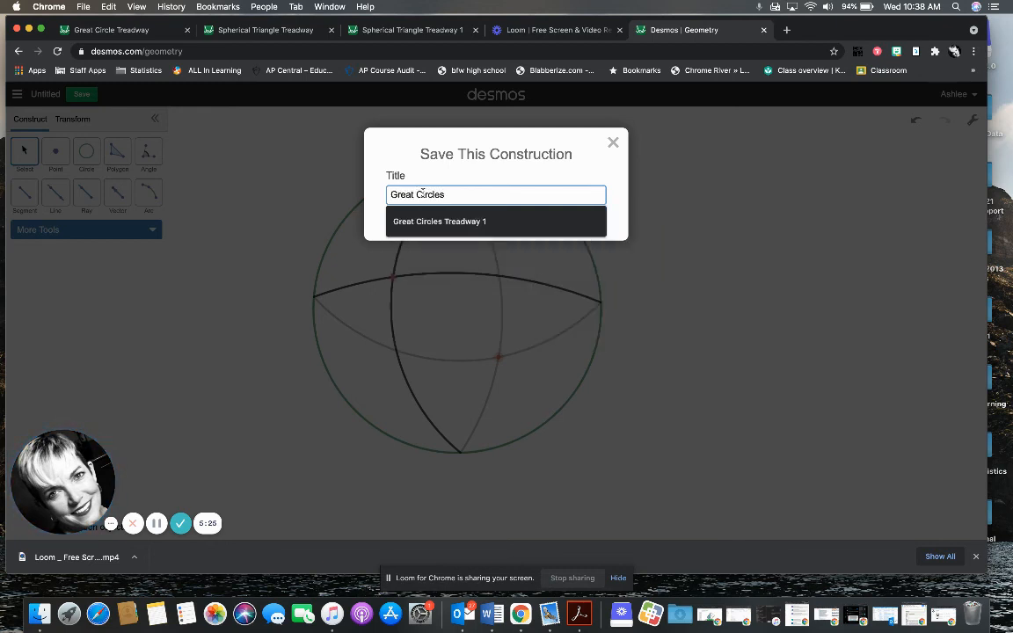
type(" Treadway 1")
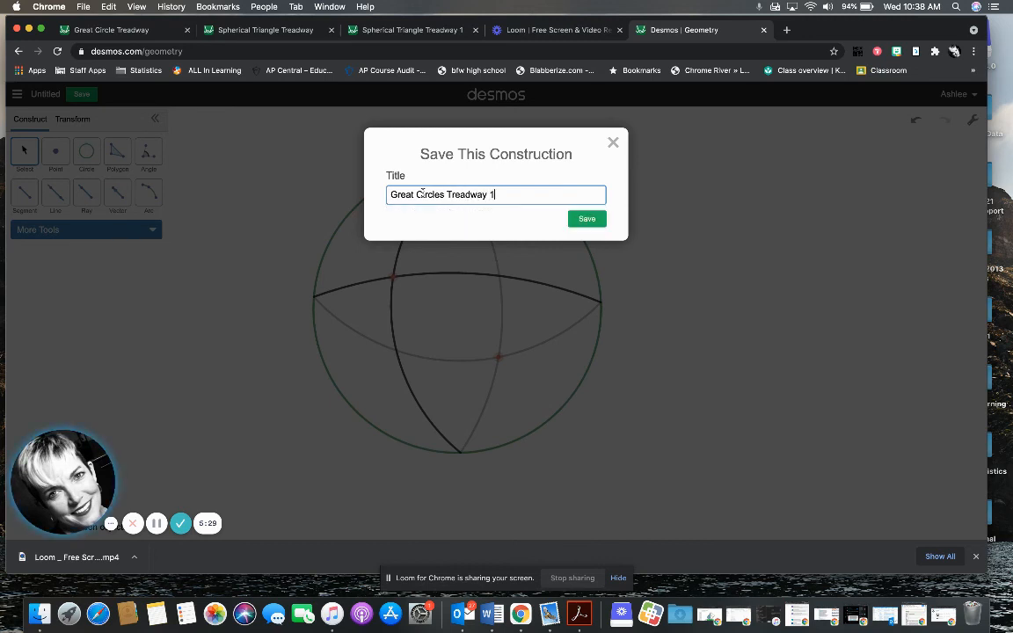
left_click(583, 219)
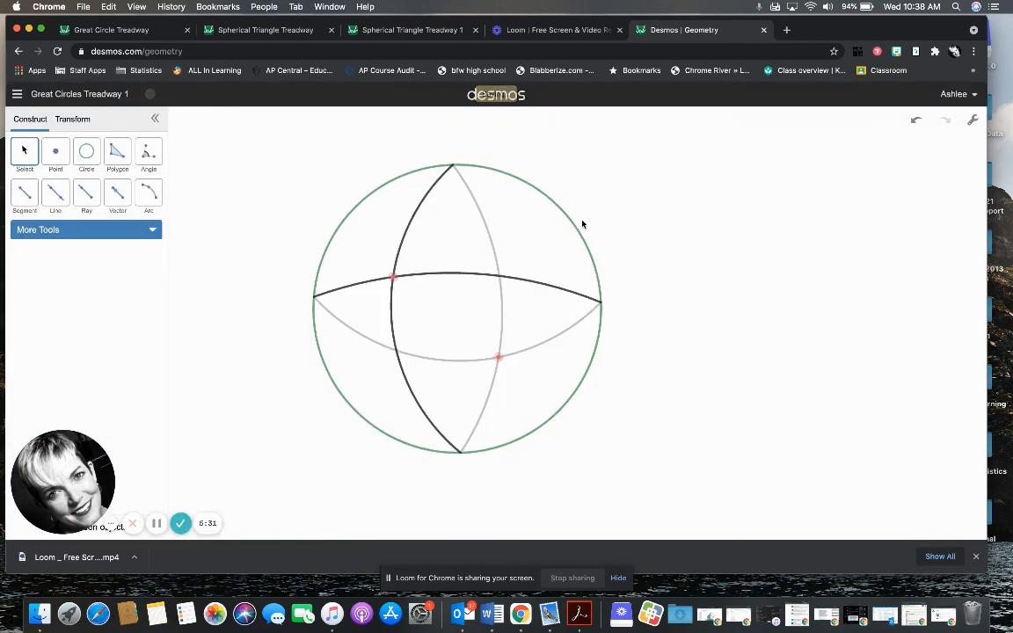
- Select the saved construction's web address and capture a screenshot of the area around the whole sphere
left_click(255, 51)
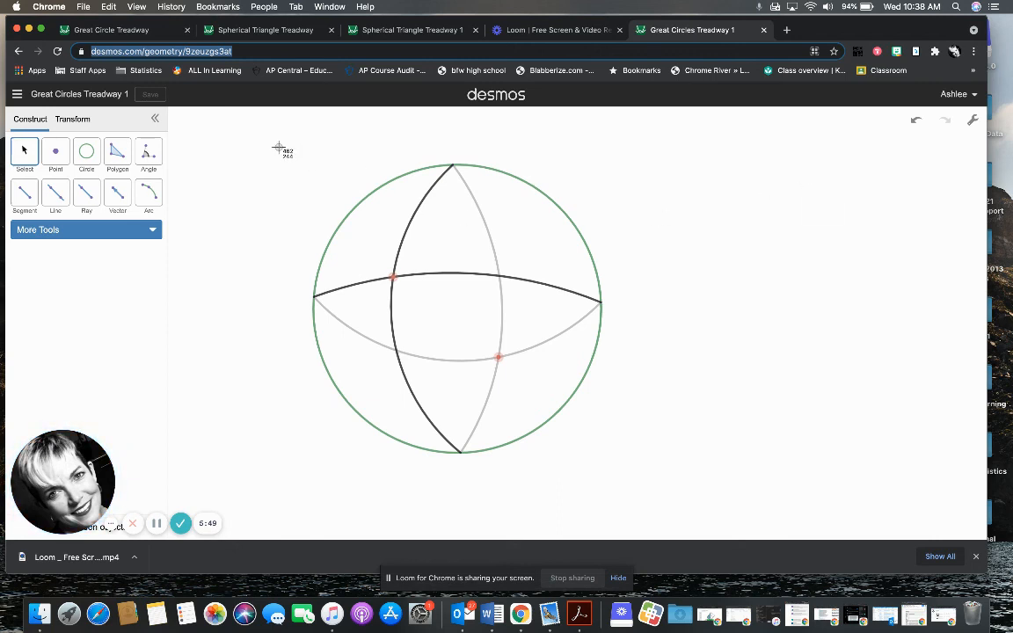
left_click_drag(278, 148, 651, 470)
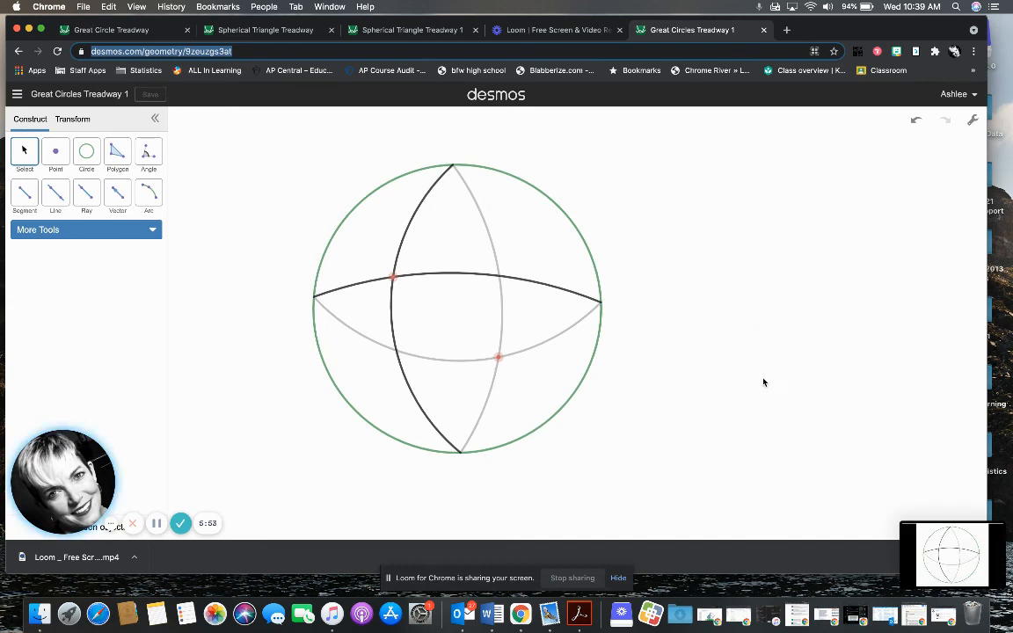